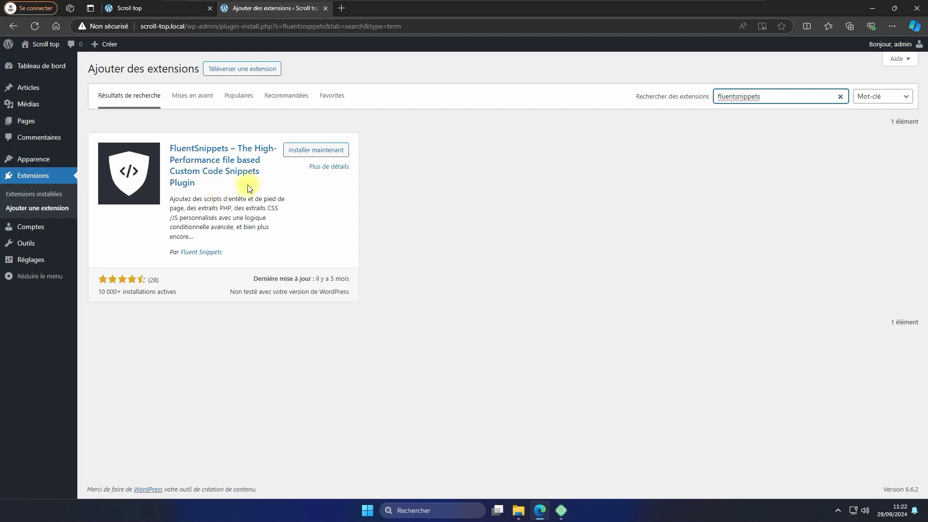
# Step: Install the FluentSnippets plugin from the extension search results and activate it
pyautogui.click(302, 153)
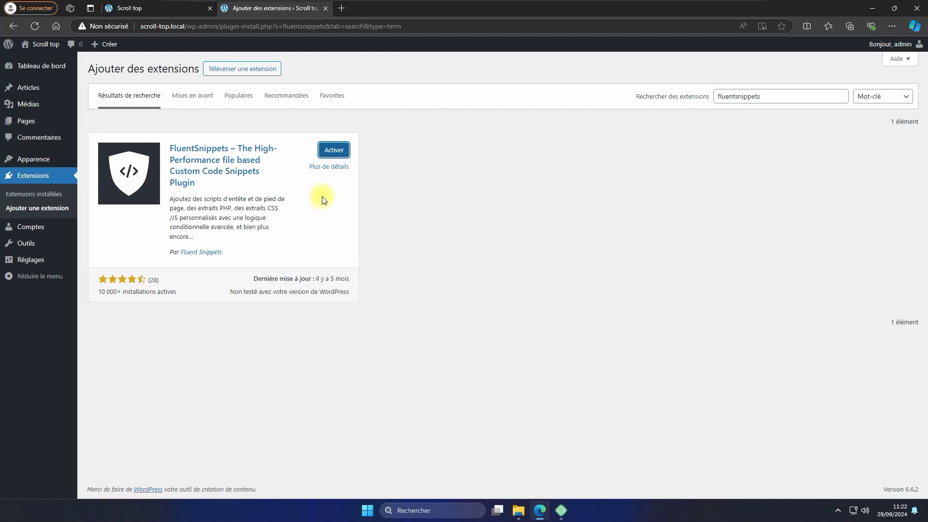
pyautogui.click(334, 151)
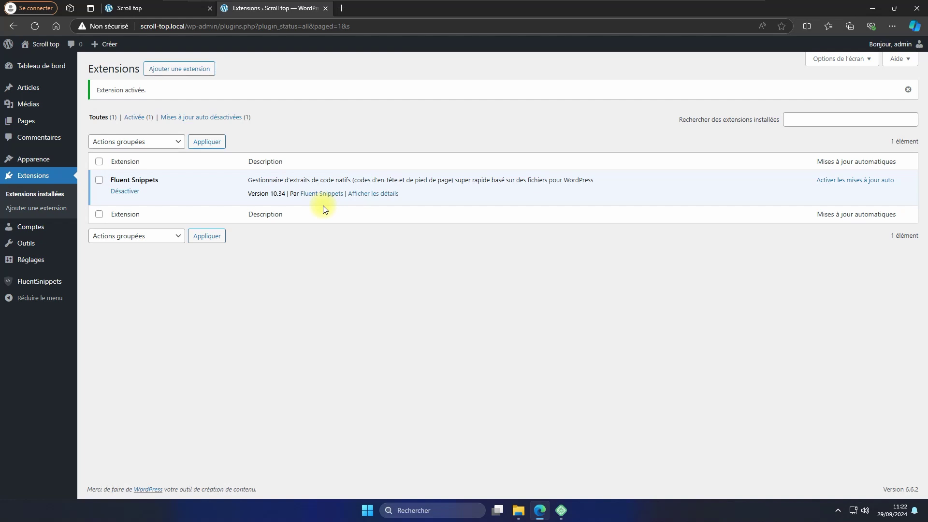
# Step: Examine the attachment details of the arrow image in the media library, including its file URL
pyautogui.click(24, 104)
pyautogui.click(140, 158)
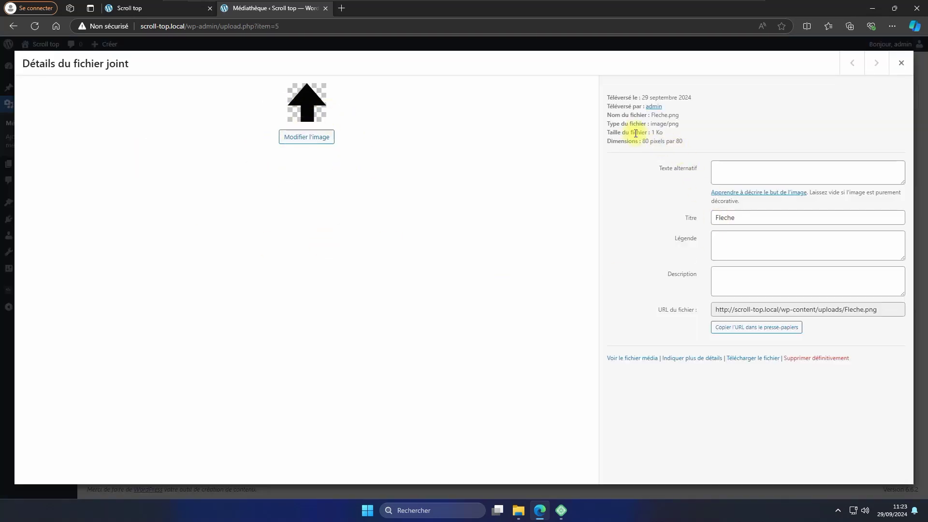
pyautogui.press('Escape')
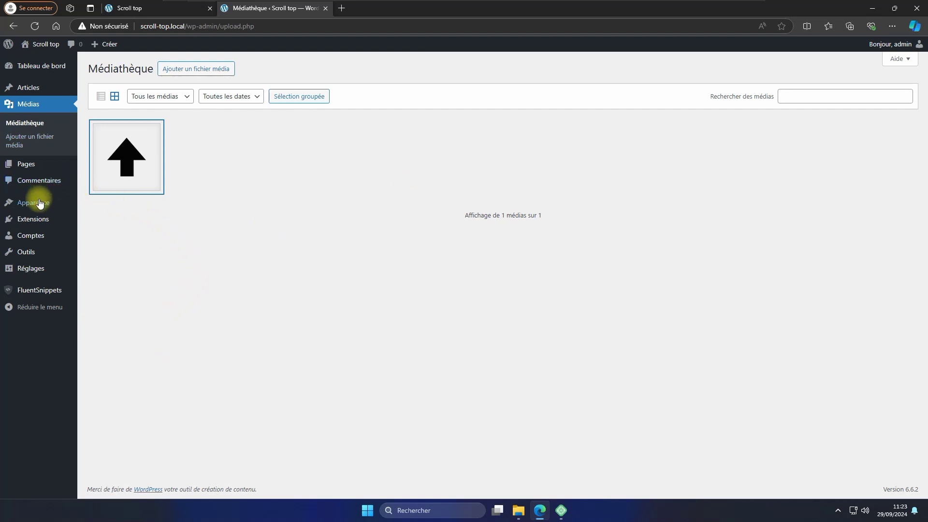
# Step: Open the Pied de page template part in the site editor and dismiss the welcome guide
pyautogui.moveTo(77, 207)
pyautogui.click(97, 218)
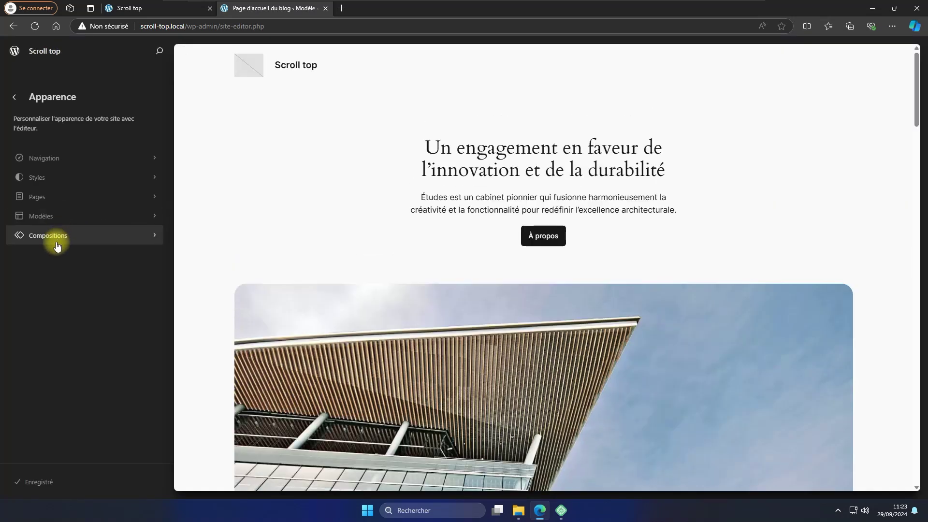
pyautogui.click(54, 235)
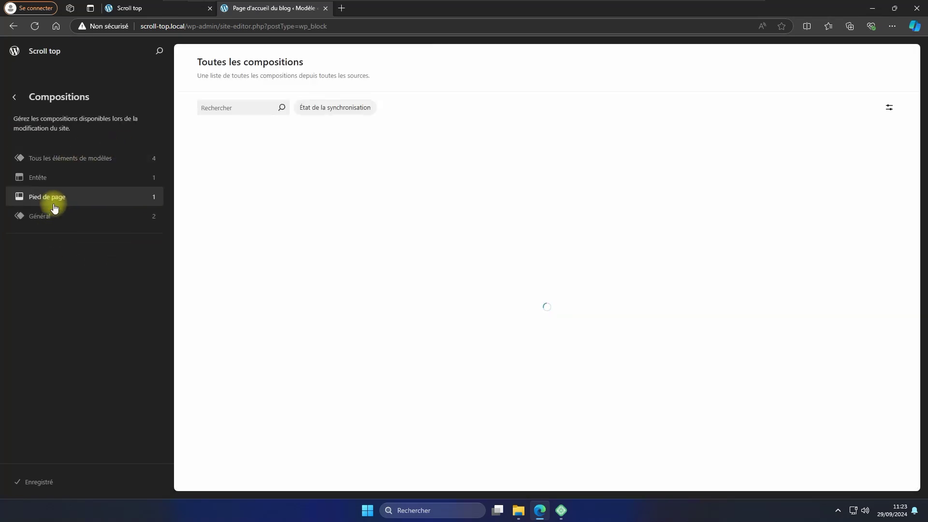
pyautogui.click(52, 197)
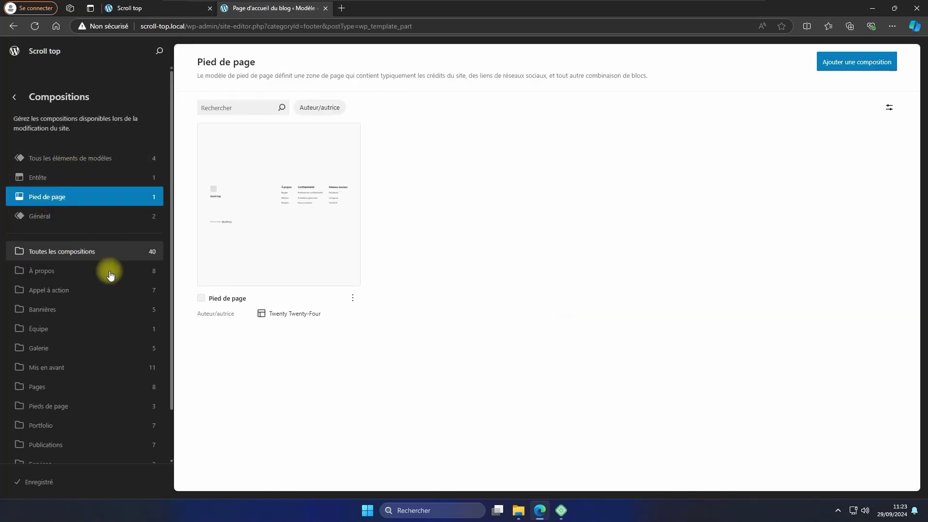
pyautogui.click(294, 207)
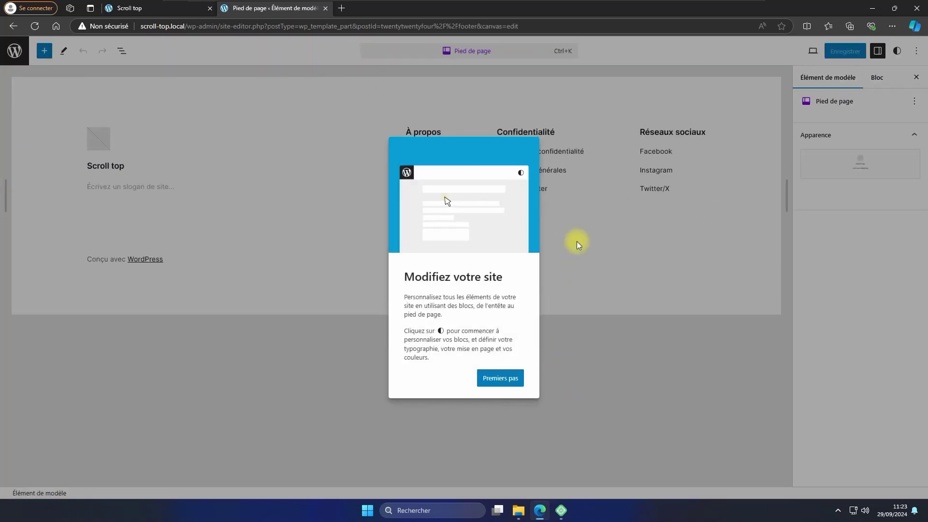
pyautogui.click(527, 152)
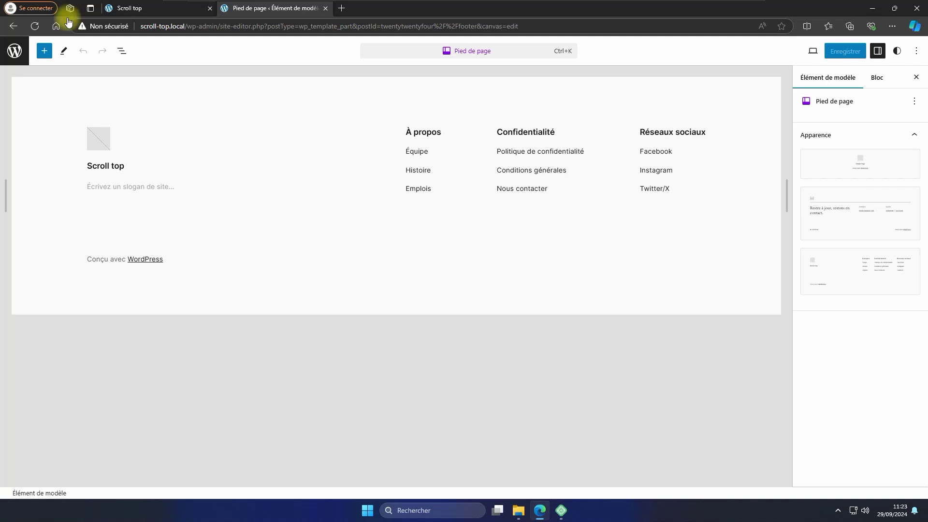
# Step: Insert a custom HTML block (HTML personnalisé) below the footer's main group
pyautogui.click(122, 51)
pyautogui.click(37, 99)
pyautogui.click(44, 50)
pyautogui.click(75, 107)
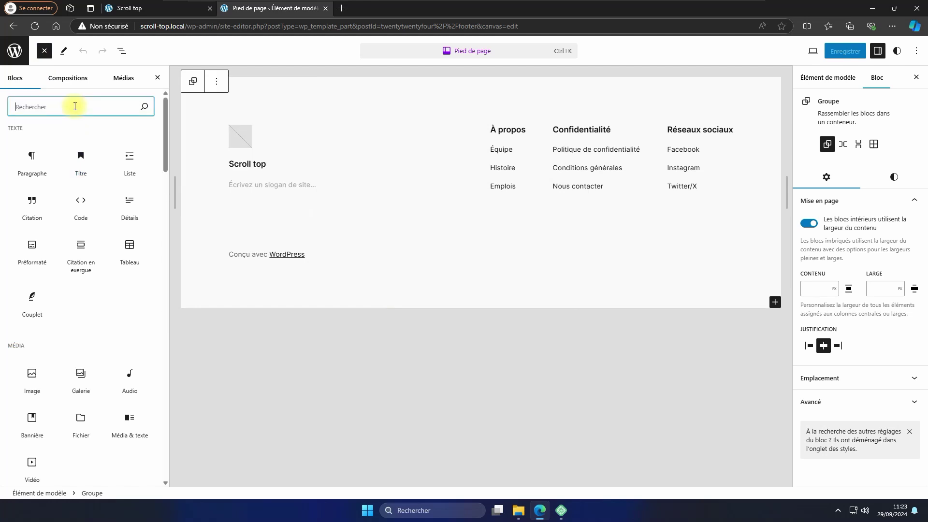
pyautogui.write('html')
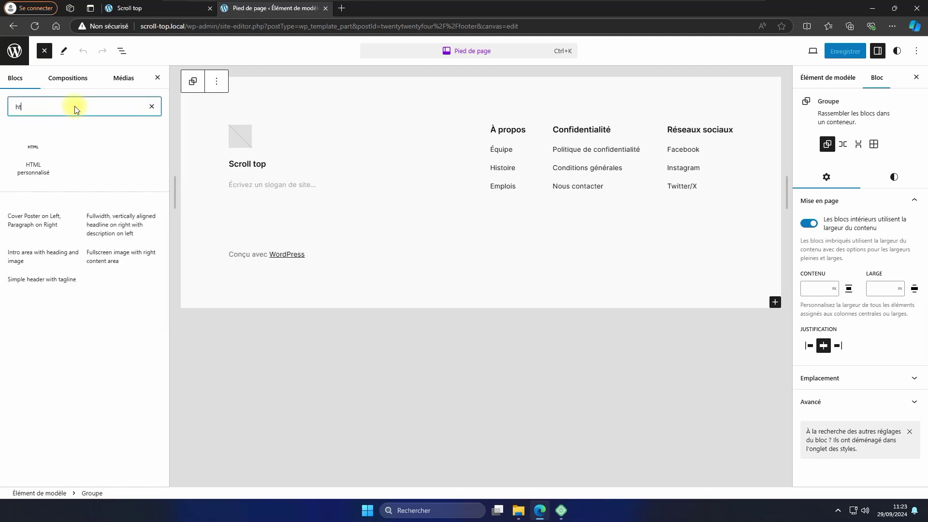
pyautogui.click(32, 164)
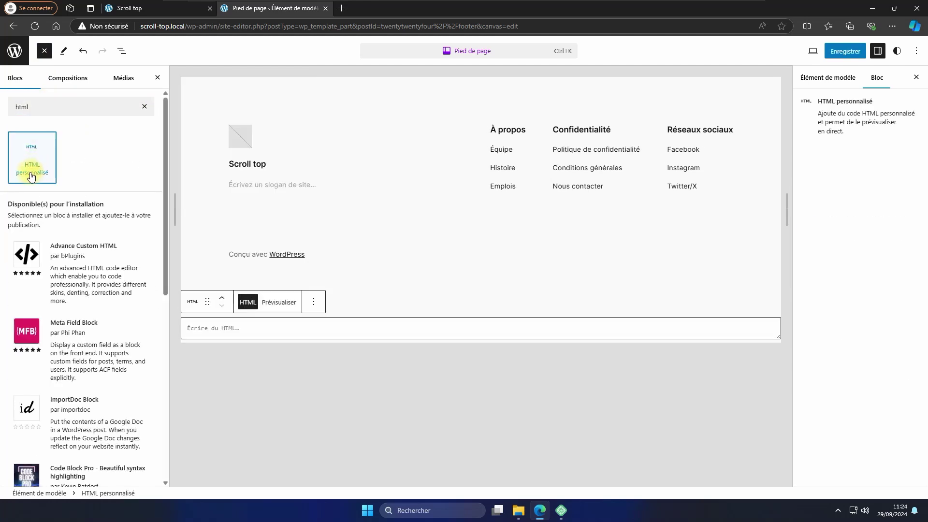
# Step: Fill the HTML block with a scrollToTopBtn link wrapping an image with source URL_DE_VOTRE_IMAGE and alt text "Retour en haut", and save the footer
pyautogui.click(280, 325)
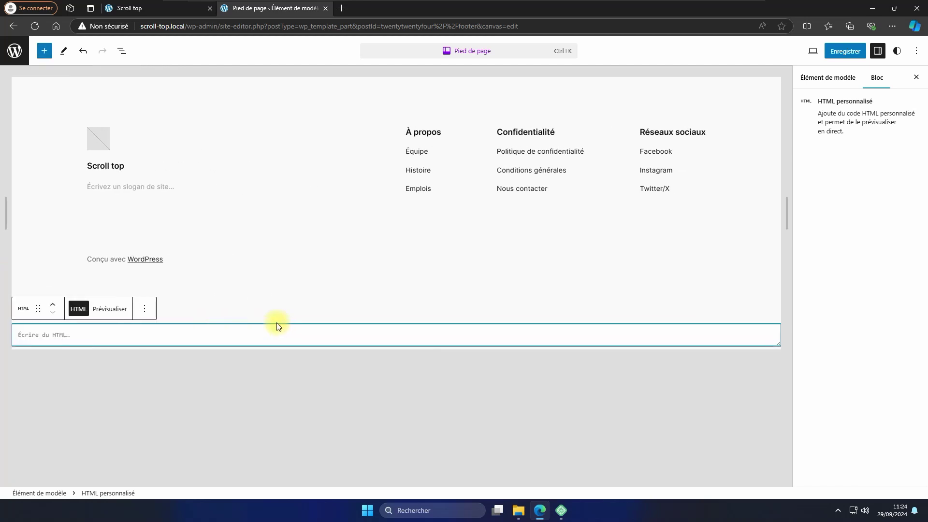
pyautogui.write('<a href="#" id="scrollToTopBtn" class="scrollToTopBtn">     <img src="URL_DE_VOTRE_IMAGE" alt="Retour en haut" /> </a>')
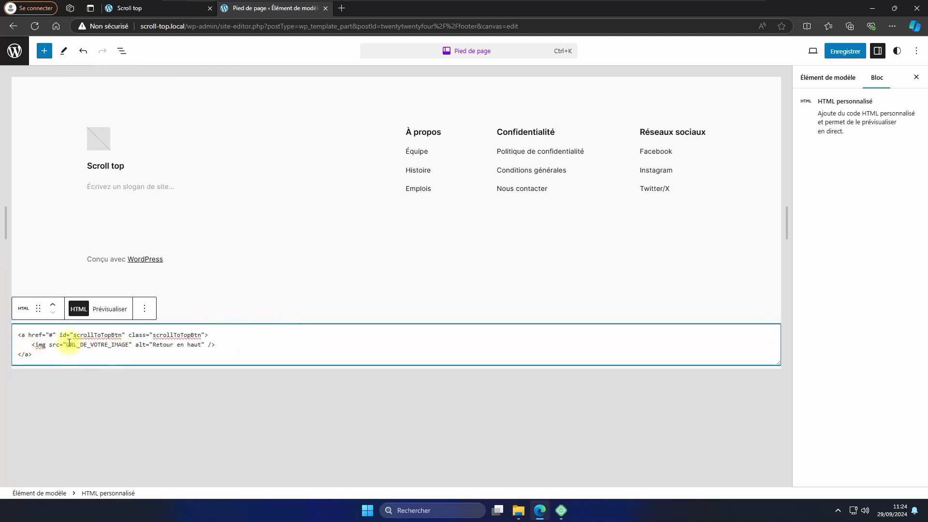
pyautogui.moveTo(67, 344); pyautogui.dragTo(125, 344)
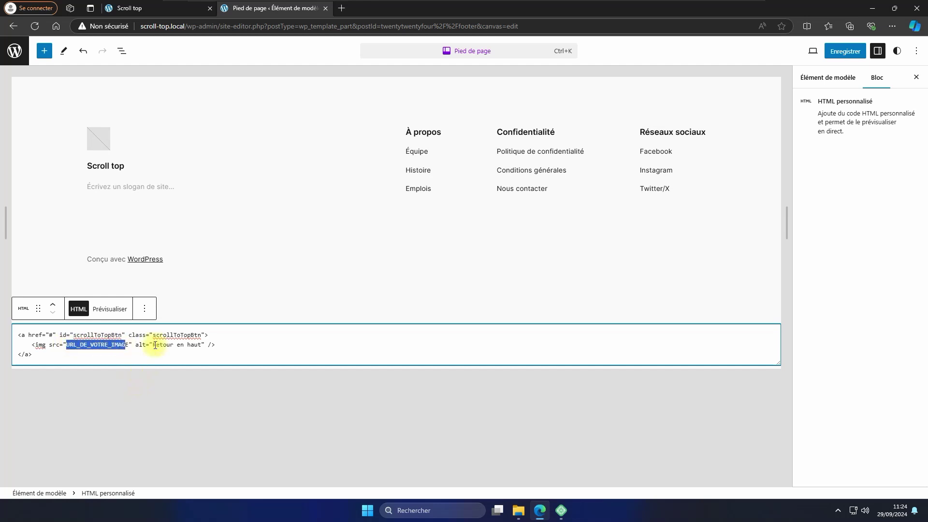
pyautogui.click(845, 53)
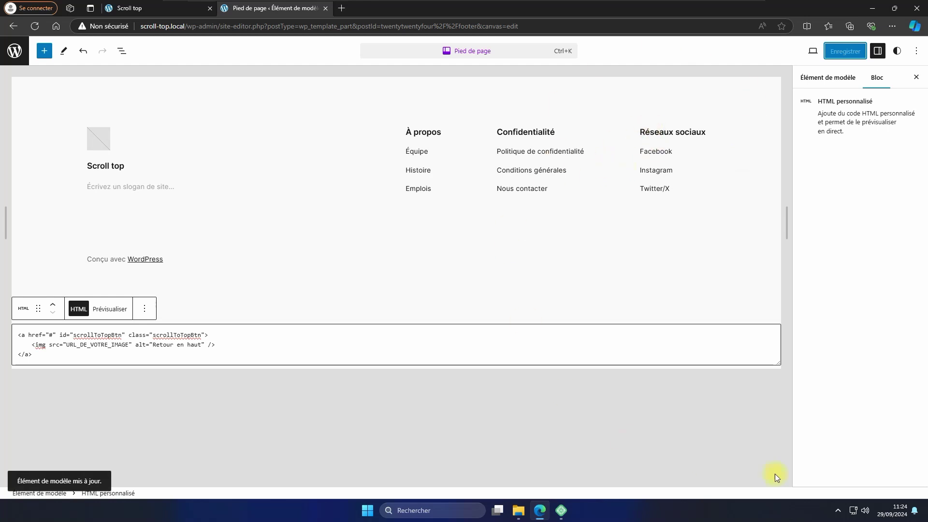
pyautogui.click(14, 52)
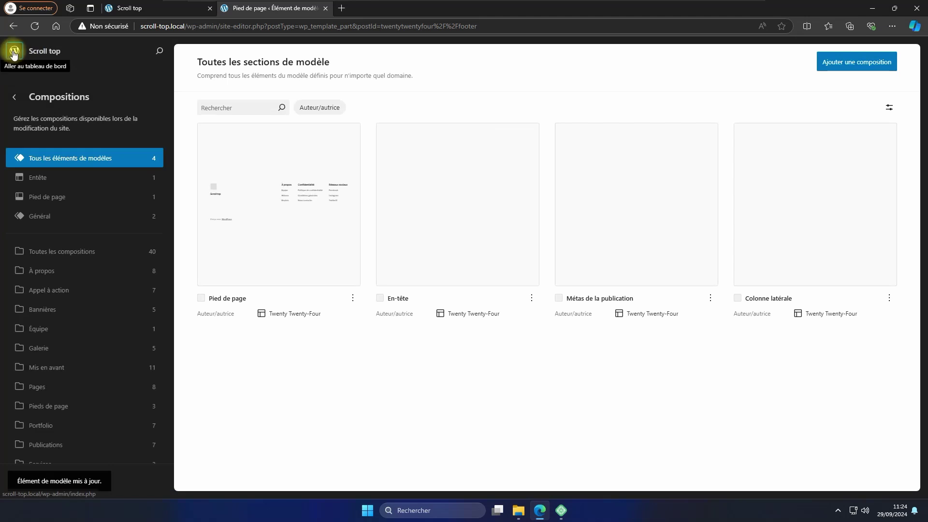
pyautogui.click(14, 59)
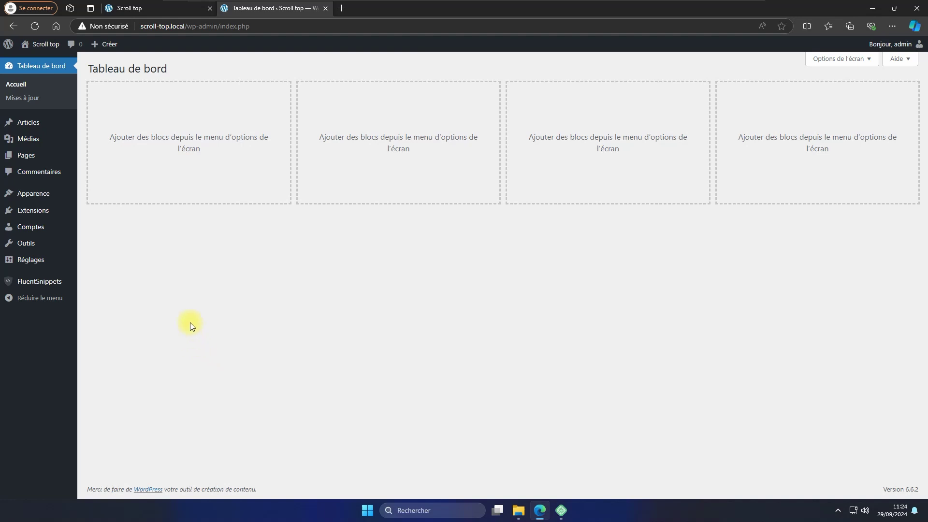
pyautogui.click(66, 284)
pyautogui.click(877, 104)
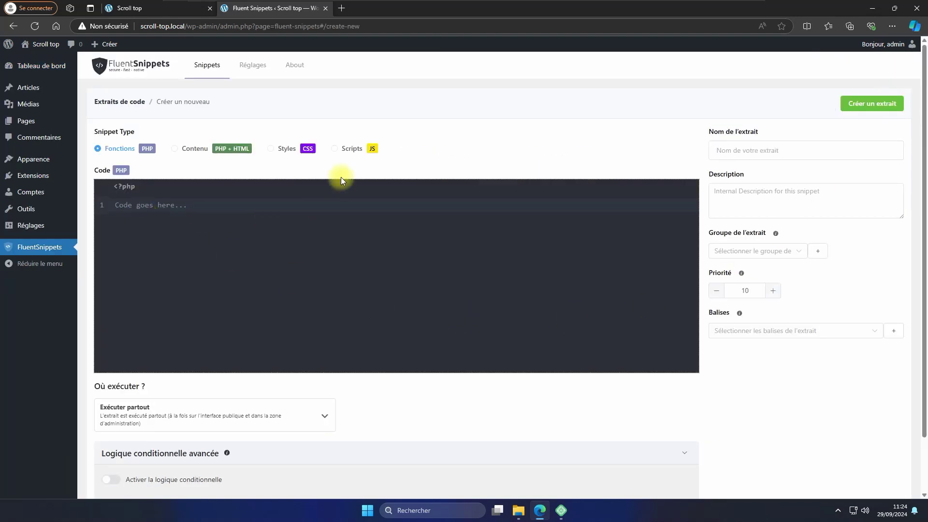
pyautogui.click(196, 151)
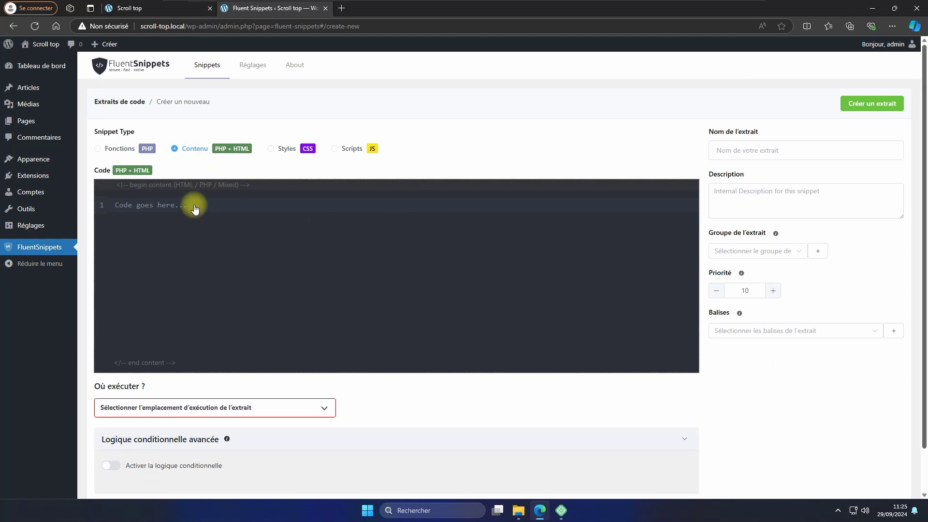
pyautogui.click(164, 205)
pyautogui.write('<script src="https://code.jquery.com/jquery-3.6.0.min.js"></script>')
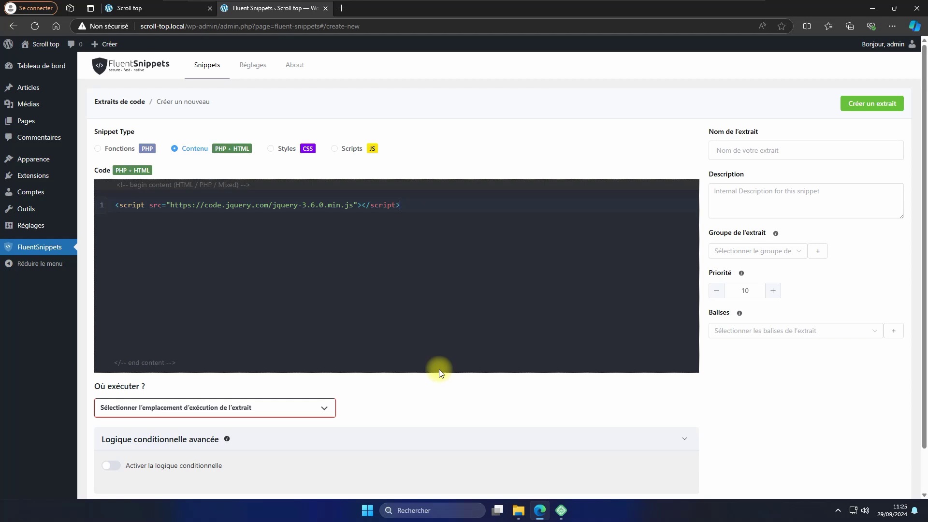
# Step: Name the snippet "Scroll Head" and set it to run in the site-wide header (Entête de l'ensemble du site)
pyautogui.click(776, 150)
pyautogui.write('Scroll Head')
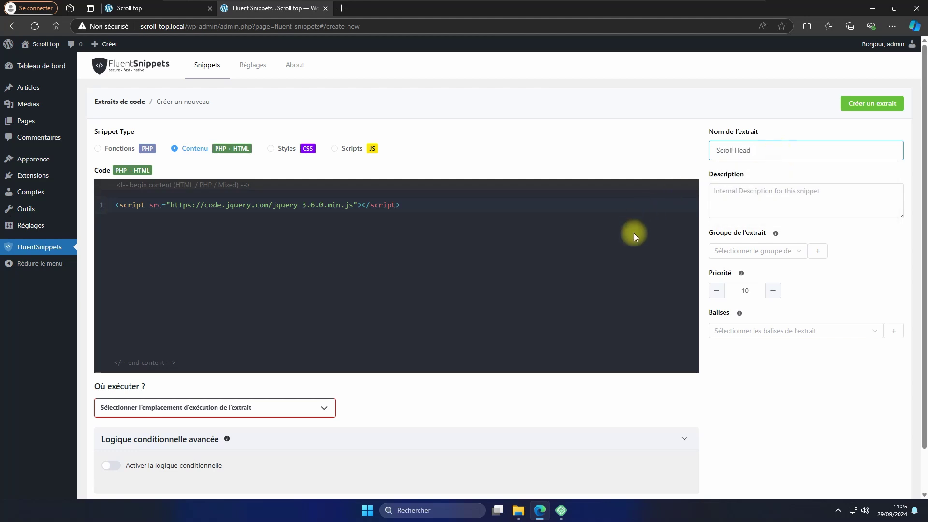
pyautogui.scroll(-1, 633, 233)
pyautogui.click(241, 362)
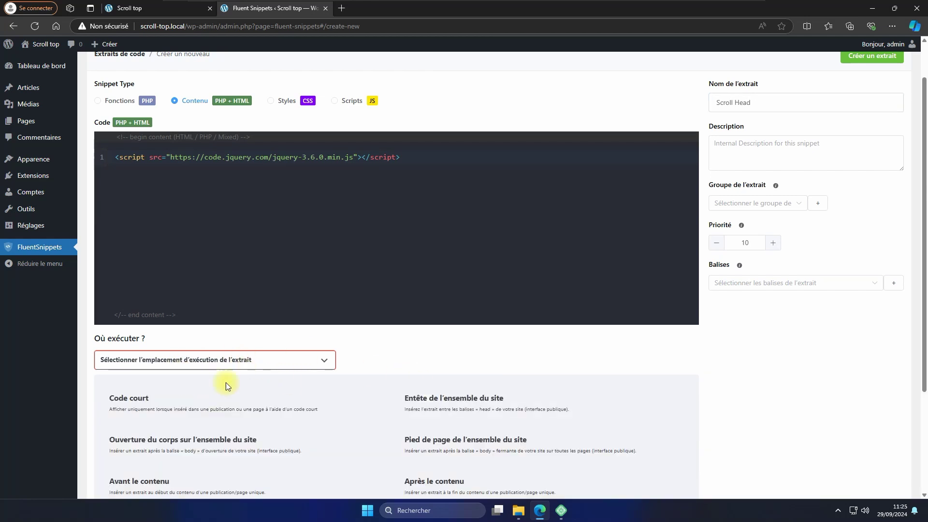
pyautogui.scroll(-1, 247, 454)
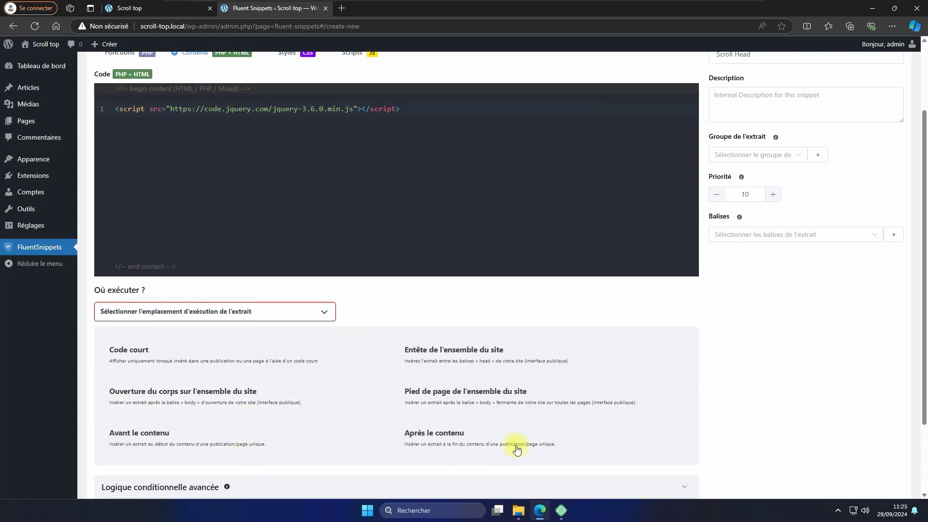
pyautogui.click(496, 360)
pyautogui.scroll(1, 798, 285)
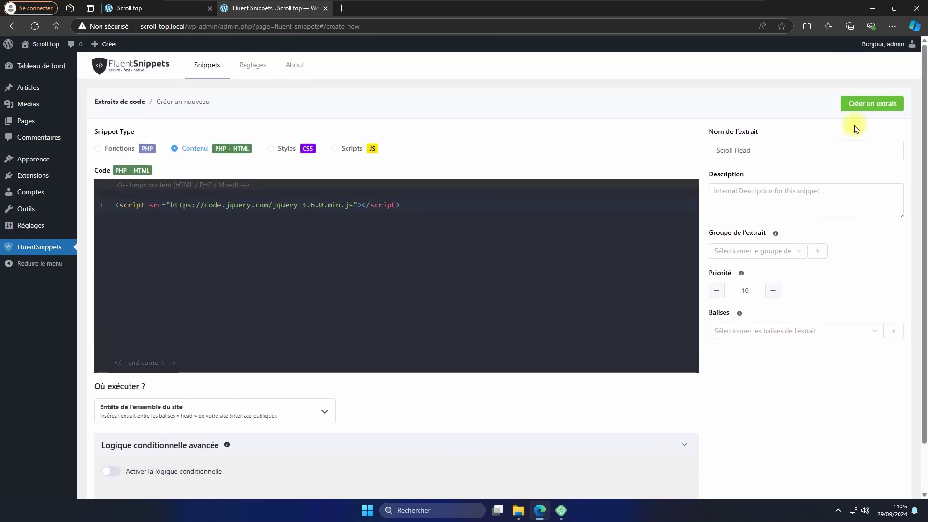
# Step: Create the Scroll Head snippet and activate it
pyautogui.click(869, 104)
pyautogui.click(886, 104)
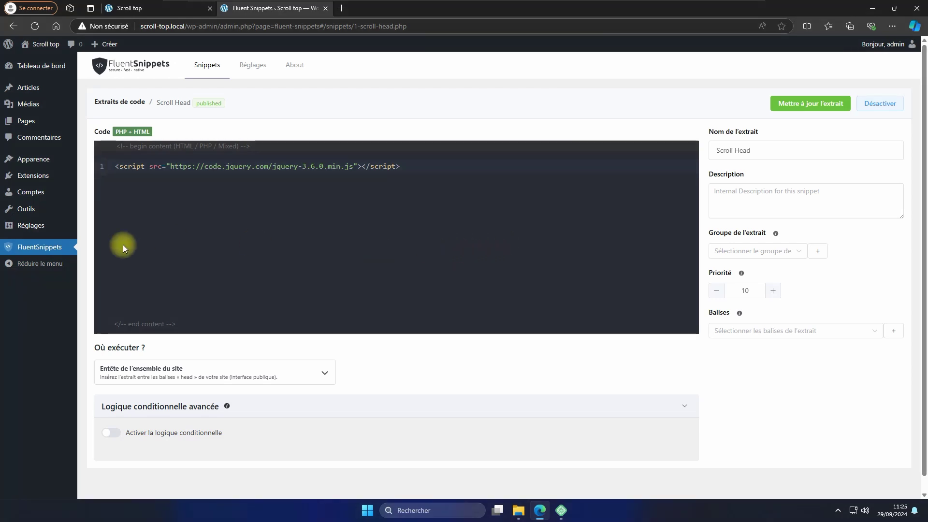
# Step: Start a new Styles (CSS) snippet with .scrollToTopBtn rules: fixed 30px from bottom and right, 50px square, hidden by default, image opacity 0.8 on hover
pyautogui.click(46, 247)
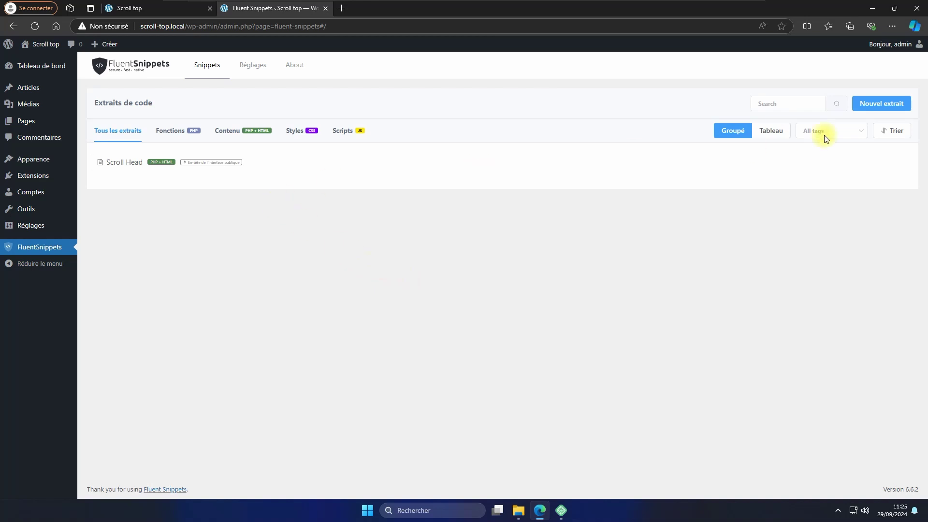
pyautogui.click(881, 104)
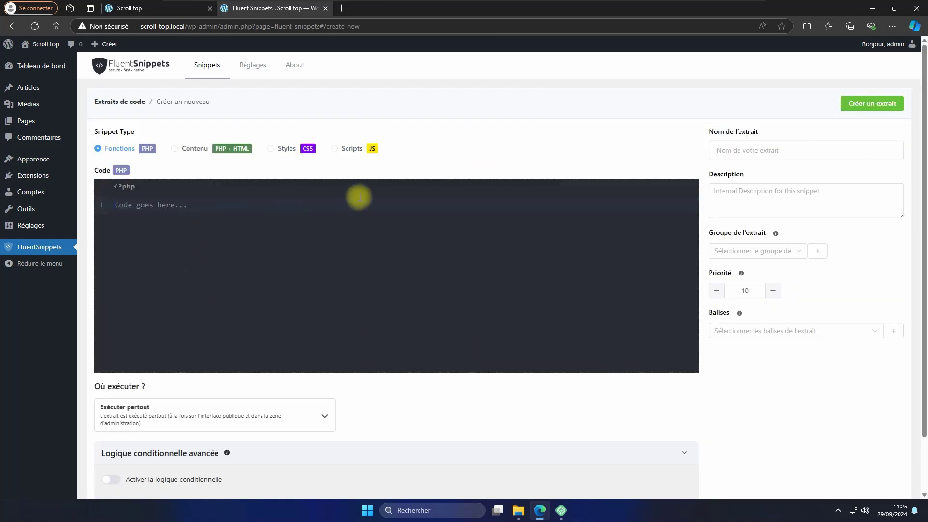
pyautogui.click(286, 149)
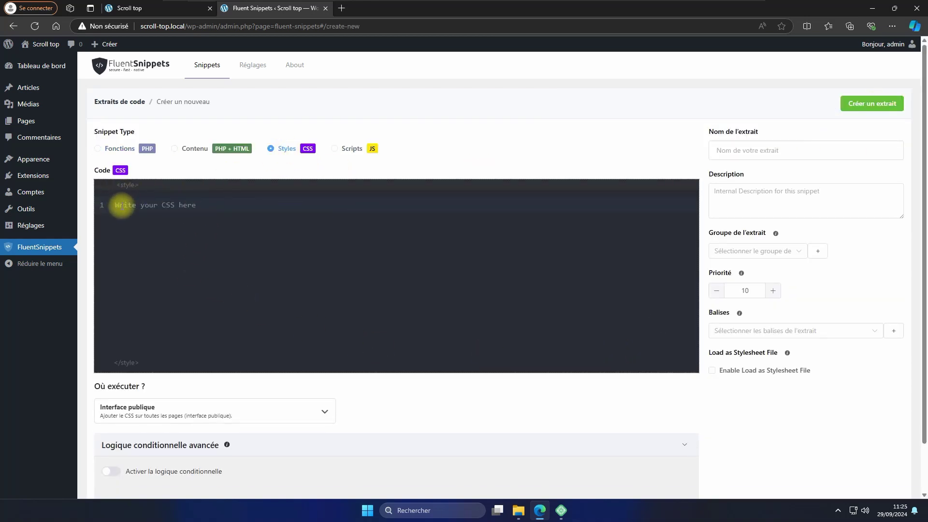
pyautogui.write('/* Style du bouton Scroll to Top */ .scrollToTopBtn {     position: fixed;     bottom: 30px;     right: 30px;     width: 50px;     height: 50px;     display: none; /* Le bouton est caché par défaut */     z-index: 100;     cursor: pointer; }  .scrollToTopBtn img {     width: 100%;     height: auto;     transition: opacity 0.3s ease-in-out; }  .scrollToTopBtn:hover img {     opacity: 0.8; }')
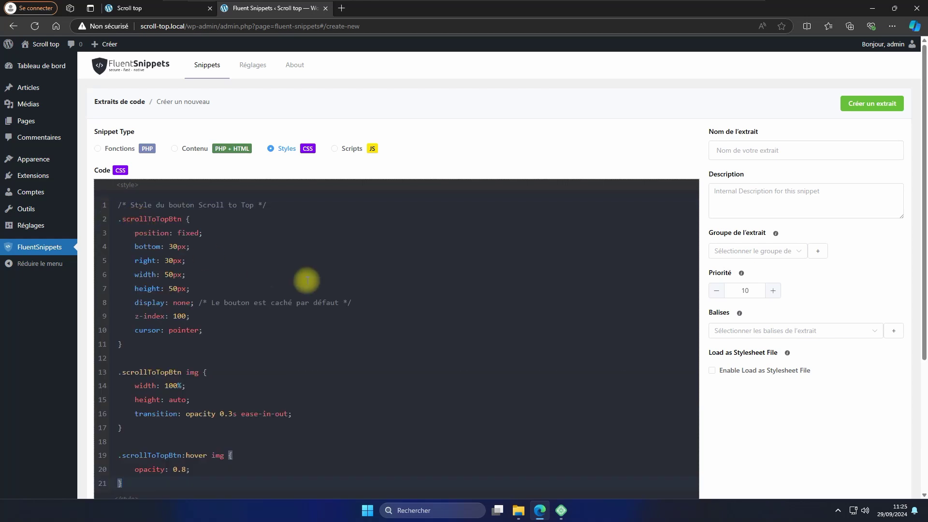
pyautogui.scroll(-4, 296, 296)
pyautogui.scroll(4, 282, 303)
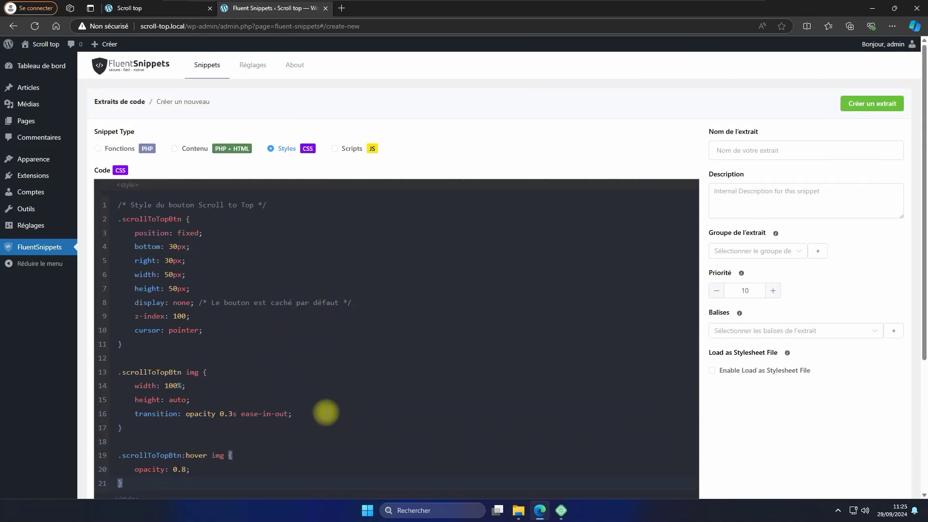
pyautogui.scroll(-2, 375, 325)
pyautogui.scroll(2, 577, 148)
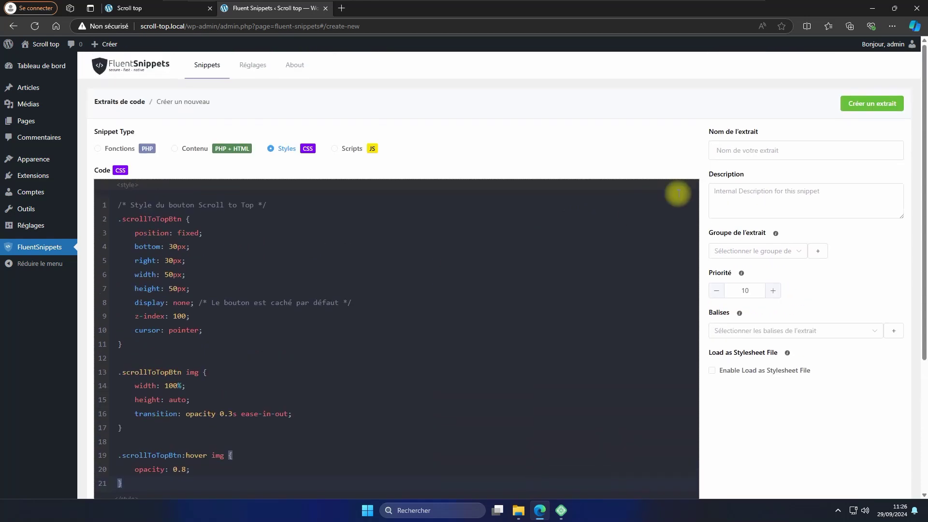
# Step: Name the CSS snippet "Scroll CSS" and create it
pyautogui.click(752, 152)
pyautogui.write('Scroll Head')
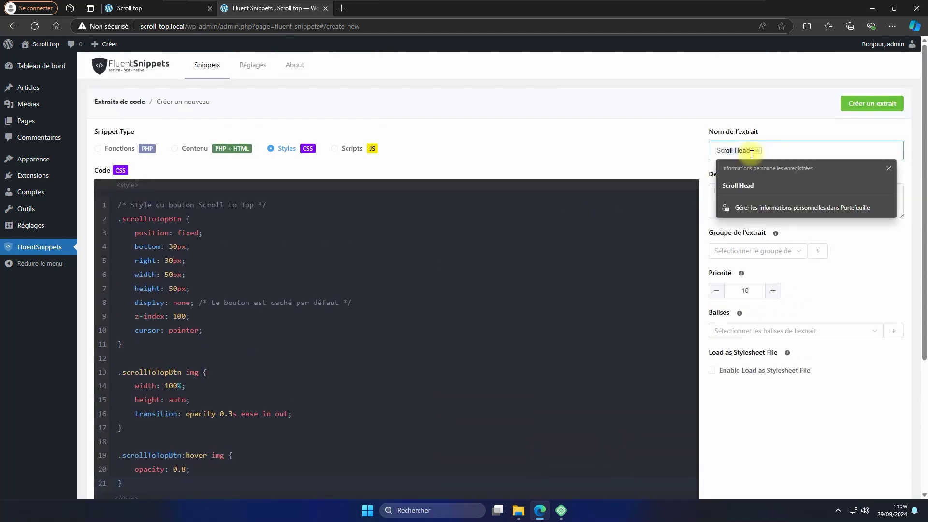
pyautogui.write('CSS')
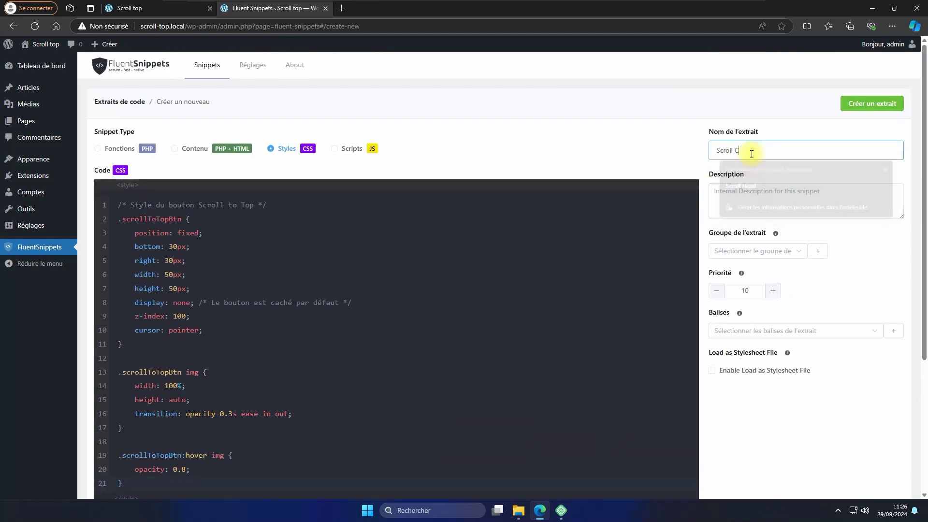
pyautogui.click(857, 111)
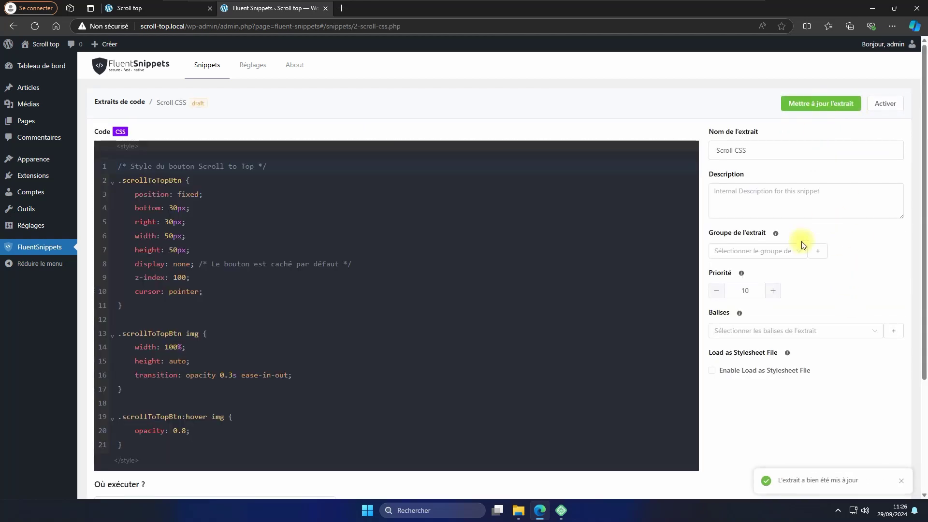
# Step: Return to the snippet list and activate the Scroll CSS snippet
pyautogui.scroll(-3, 797, 245)
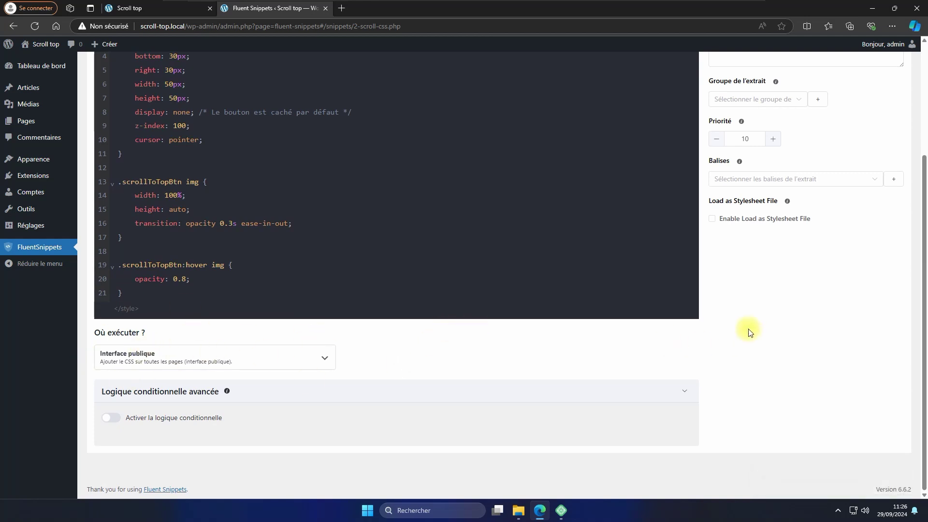
pyautogui.scroll(6, 755, 372)
pyautogui.click(207, 63)
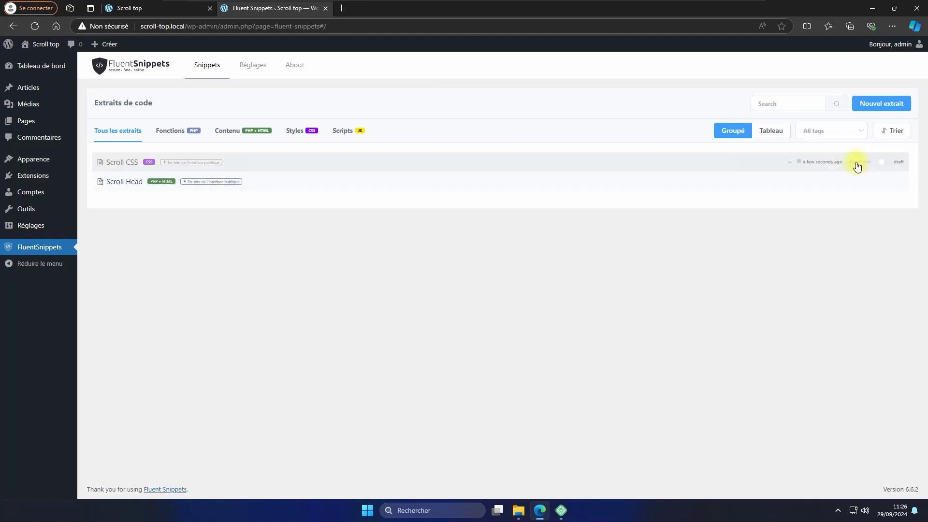
pyautogui.click(888, 164)
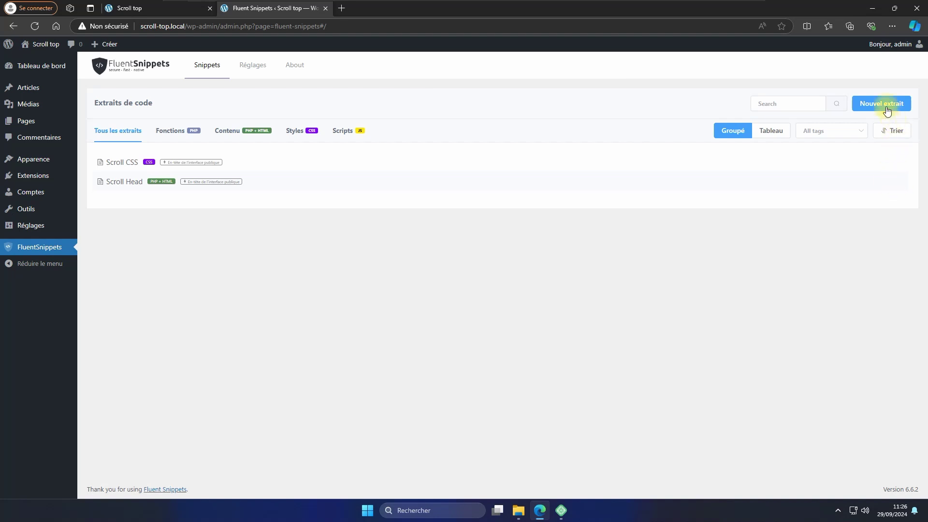
# Step: Start a new Scripts (JS) snippet with jQuery that fades #scrollToTopBtn in past 300 px and animates scrolling to the top over 600 ms
pyautogui.click(863, 107)
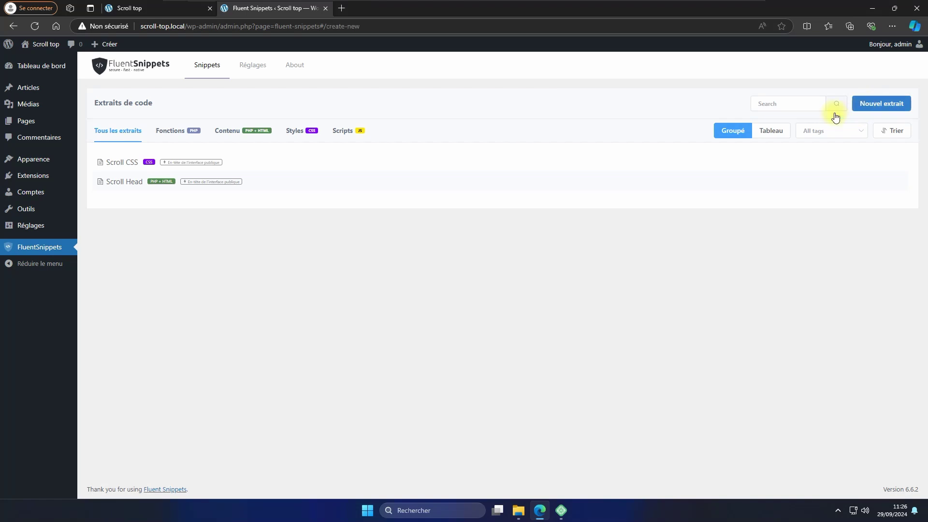
pyautogui.click(352, 149)
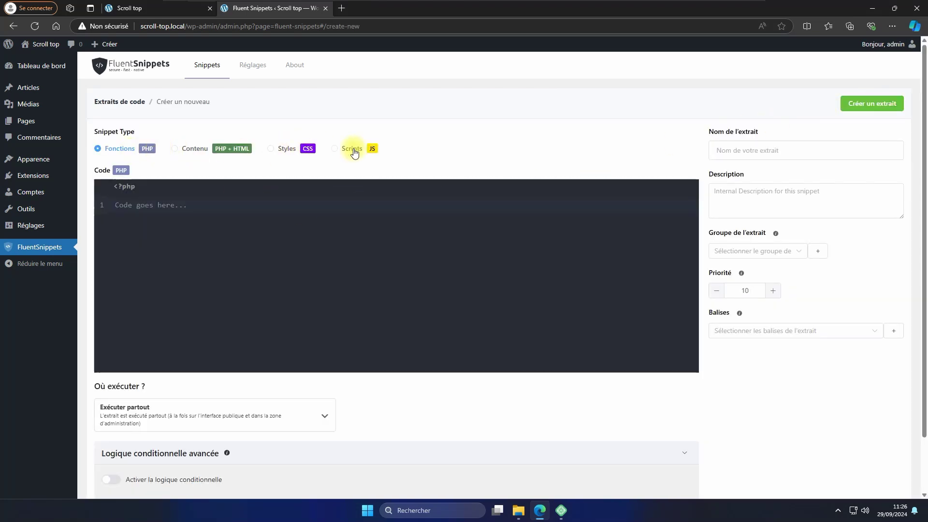
pyautogui.click(180, 205)
pyautogui.write("jQuery(document).ready(function($) {     var scrollToTopBtn = $('#scrollToTopBtn');      $(window).scroll(function() {         if ($(this).scrollTop() > 300) {             scrollToTopBtn.fadeIn();         } else {             scrollToTopBtn.fadeOut();         }     });      scrollToTopBtn.click(function(e) {         e.preventDefault();         $('html, body').animate({ scrollTop: 0 }, 600); // 600 ms pour un glissement doux     }); });")
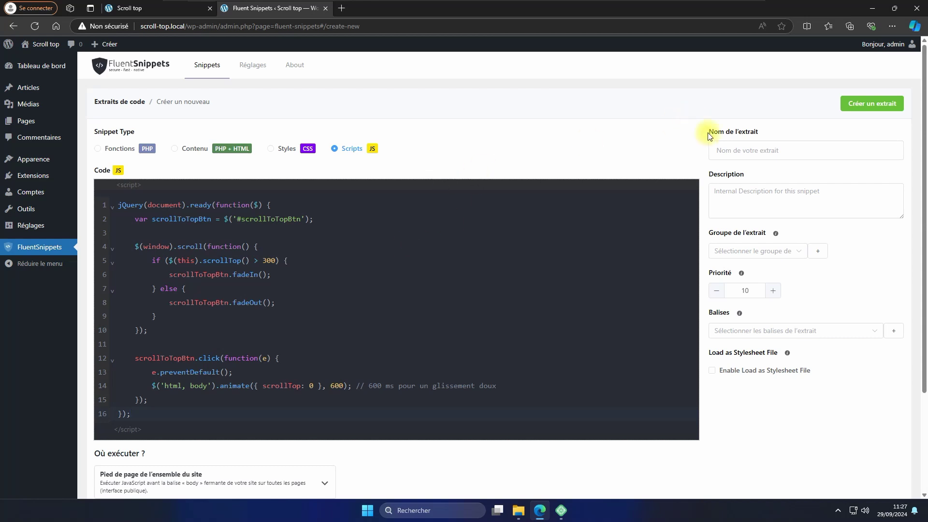
# Step: Name the snippet "Scroll JS" and set it to run in the site-wide header (Entête de l'ensemble du site)
pyautogui.click(739, 147)
pyautogui.write('Sc')
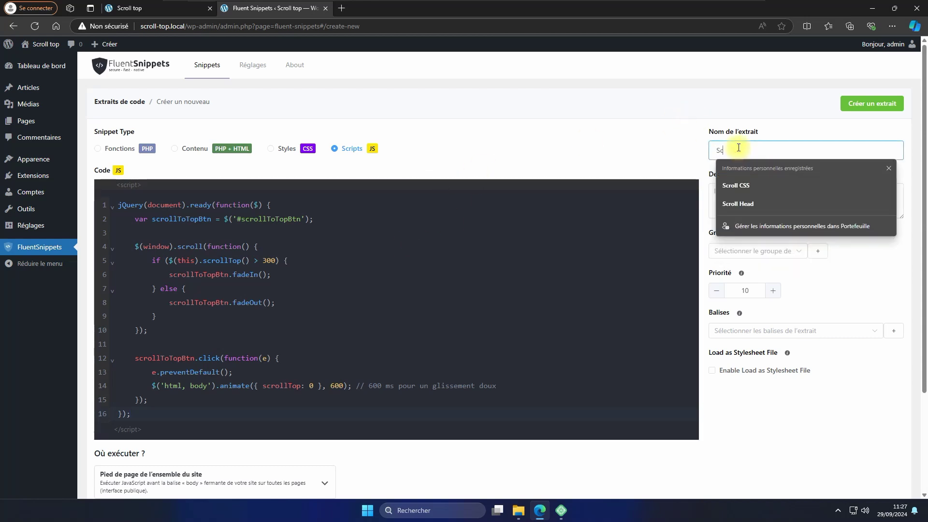
pyautogui.write('roll JS')
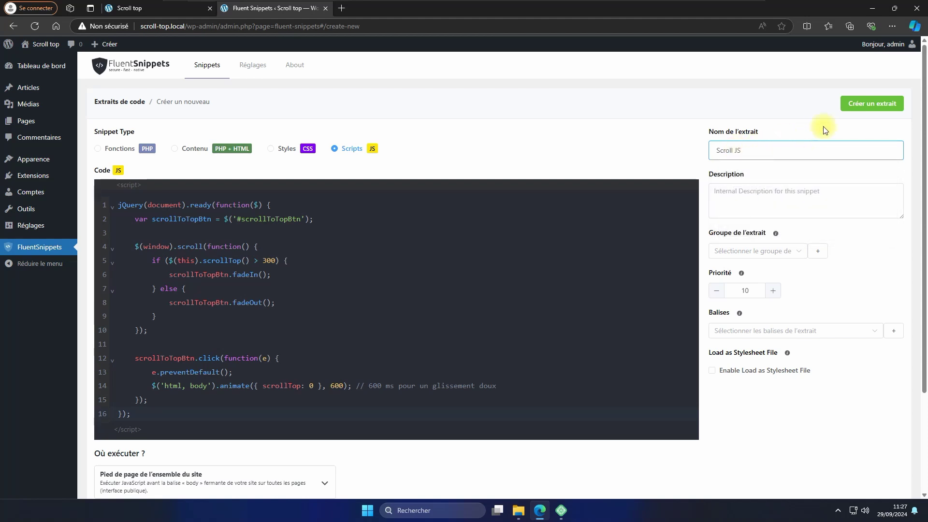
pyautogui.scroll(-3, 529, 356)
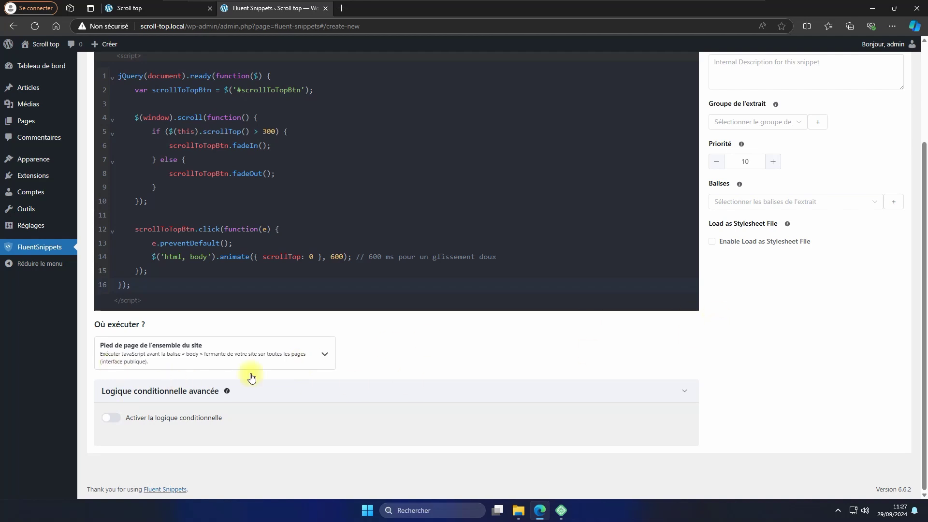
pyautogui.click(315, 365)
pyautogui.scroll(-1, 760, 372)
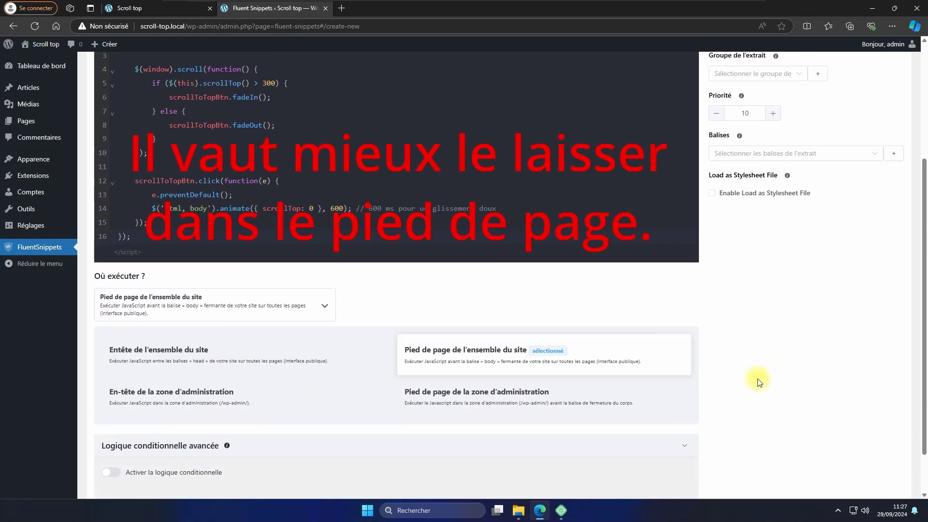
pyautogui.click(183, 352)
pyautogui.scroll(4, 773, 319)
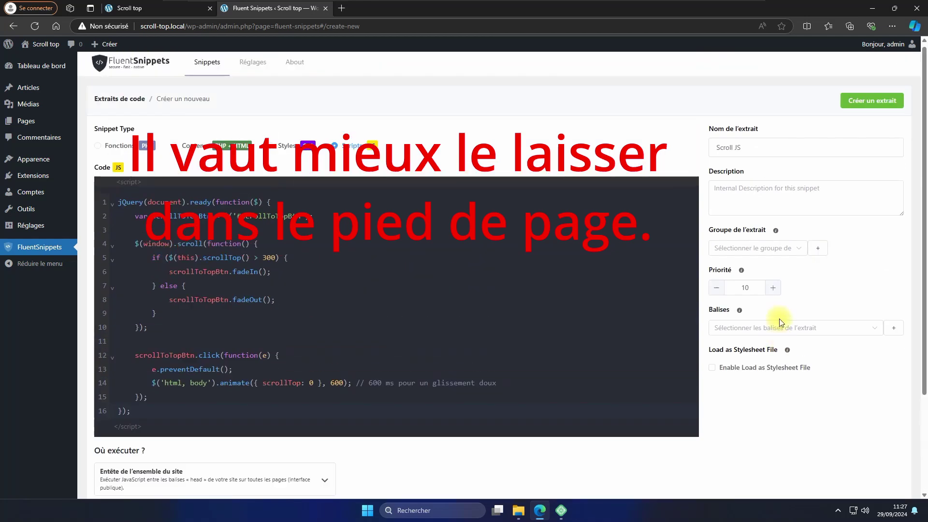
# Step: Create the Scroll JS snippet and return to the snippet list
pyautogui.click(882, 108)
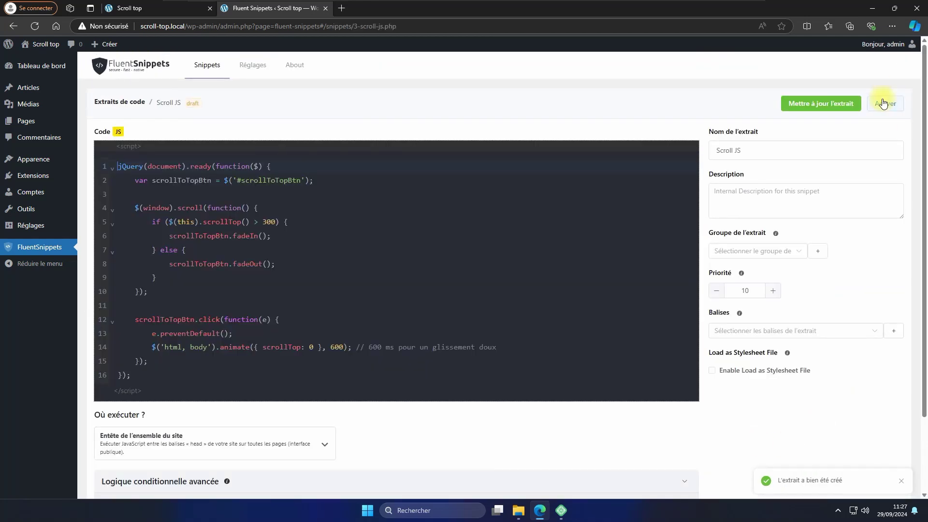
pyautogui.click(120, 102)
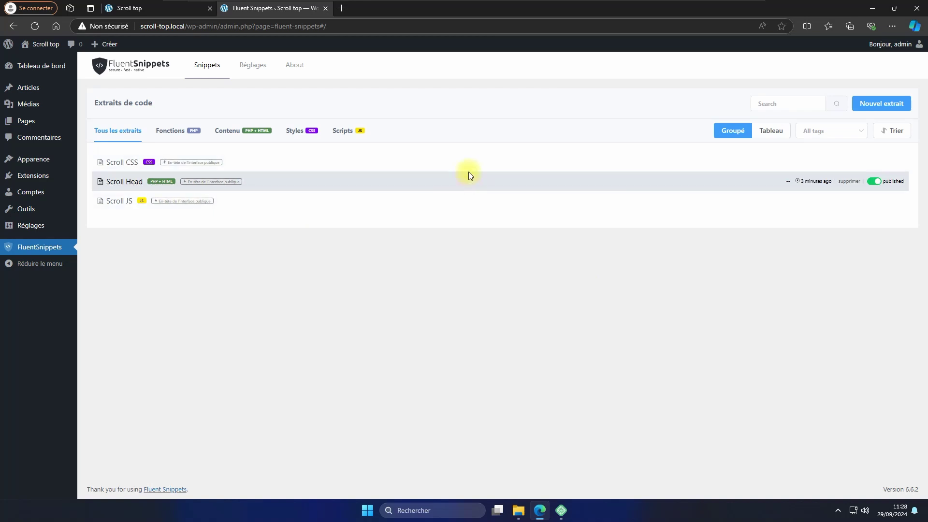
# Step: Copy the file URL of the Fleche.png arrow image from the media library and close its details
pyautogui.click(28, 111)
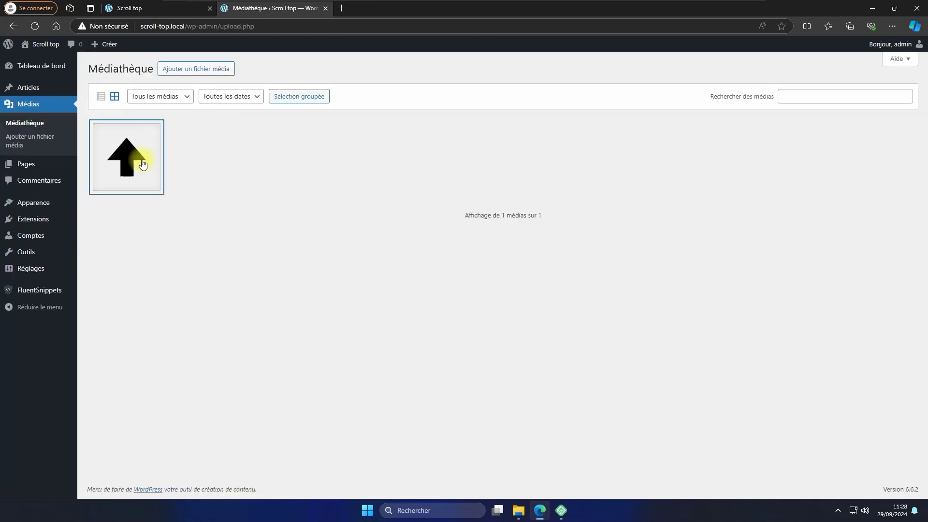
pyautogui.click(143, 161)
pyautogui.click(757, 327)
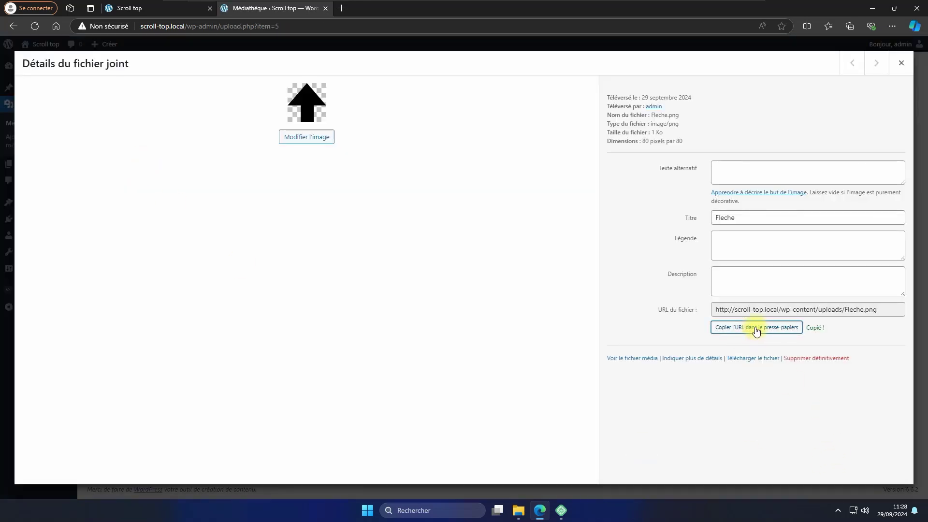
pyautogui.click(901, 63)
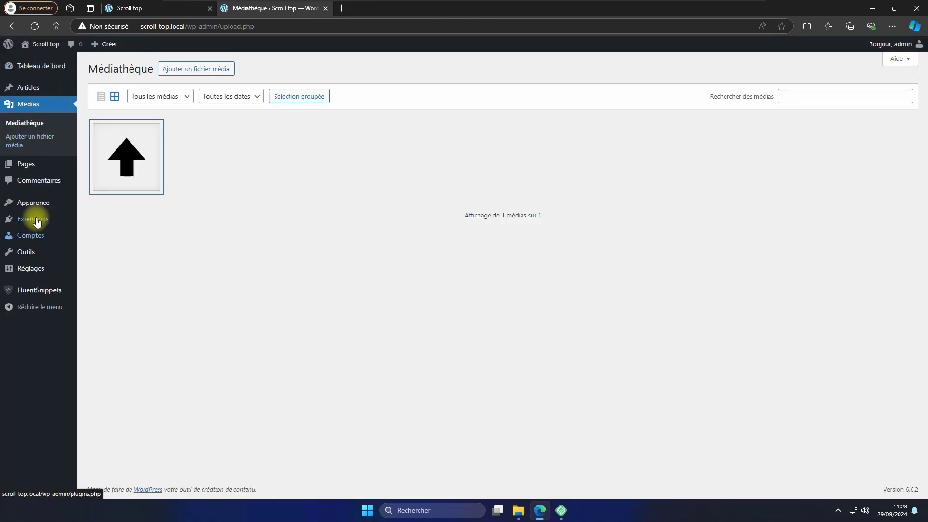
# Step: Open the Pied de page template part from the site editor's Compositions for editing
pyautogui.moveTo(40, 208)
pyautogui.click(90, 218)
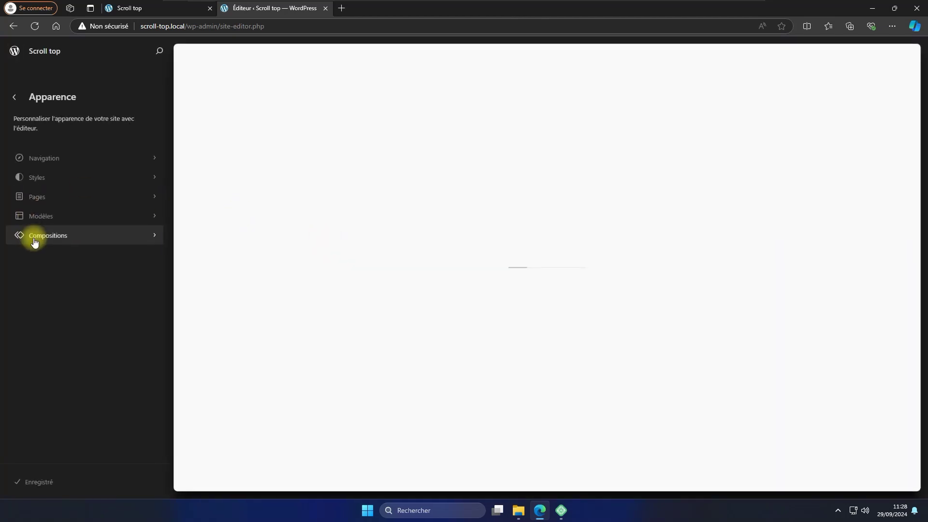
pyautogui.click(38, 236)
pyautogui.click(37, 198)
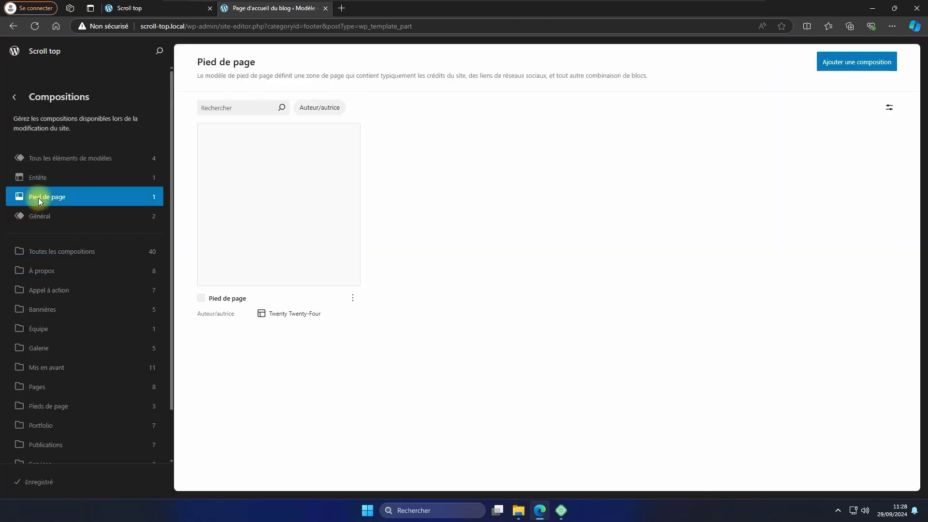
pyautogui.click(290, 206)
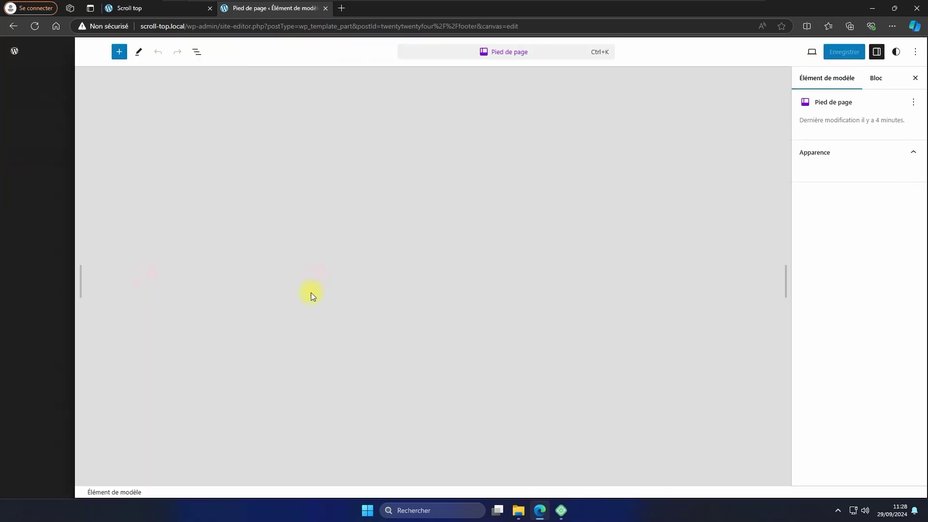
pyautogui.click(176, 357)
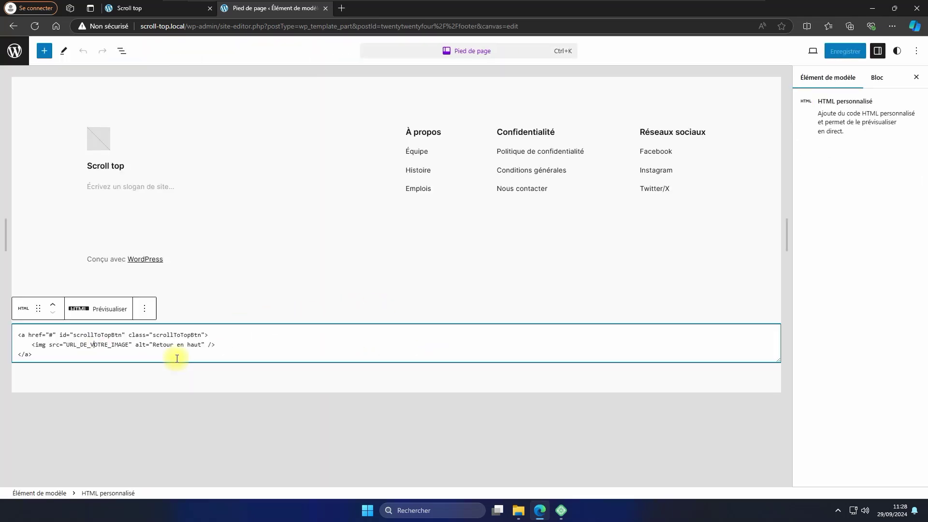
pyautogui.press('Right')
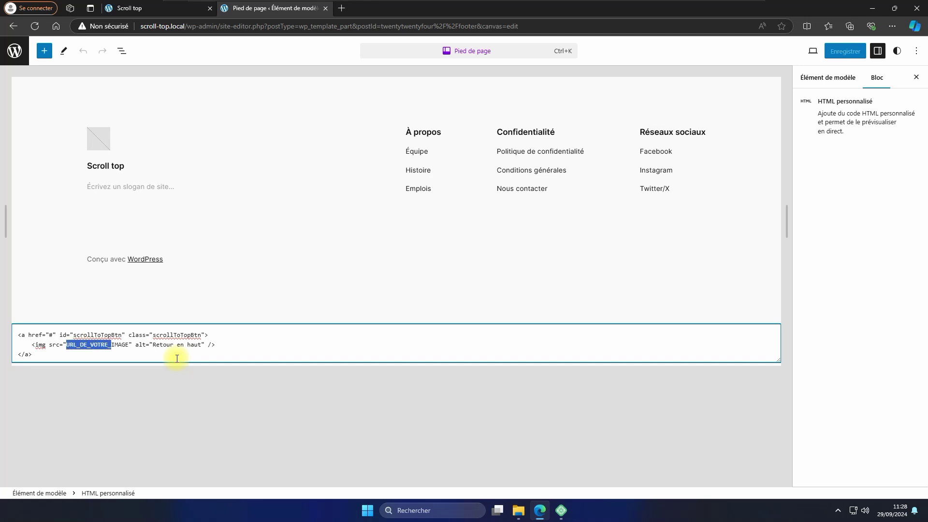
pyautogui.write('http://scroll-top.local/wp-content/uploads/Fleche.png')
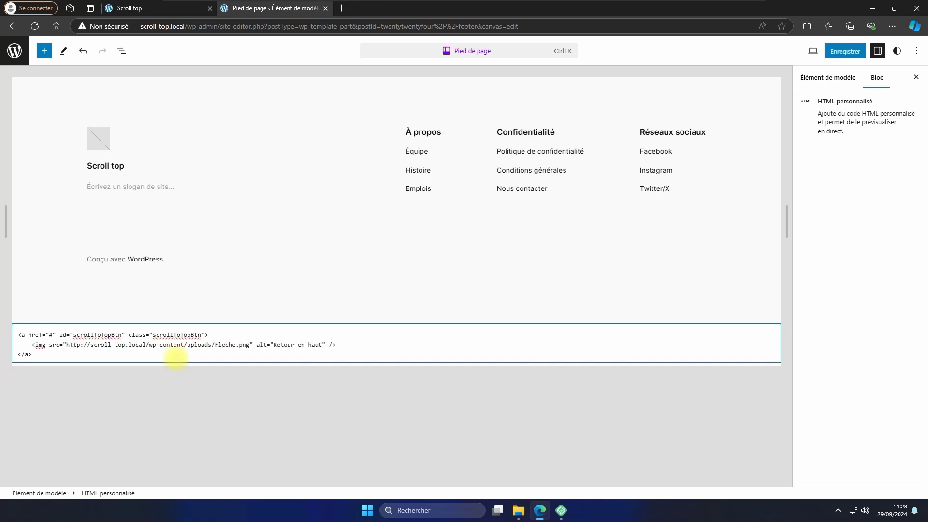
pyautogui.click(835, 51)
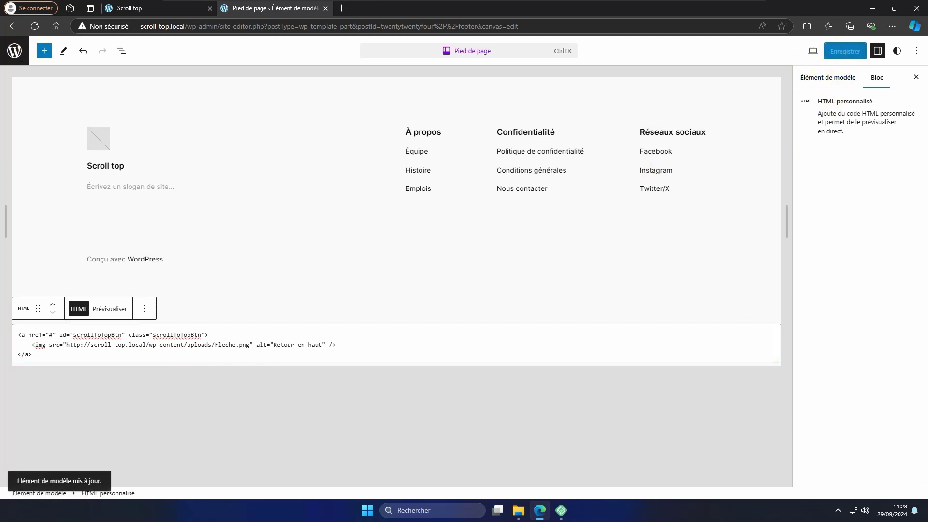
# Step: Reload the site's front page and test the scroll-to-top arrow from two different depths of the page
pyautogui.click(145, 8)
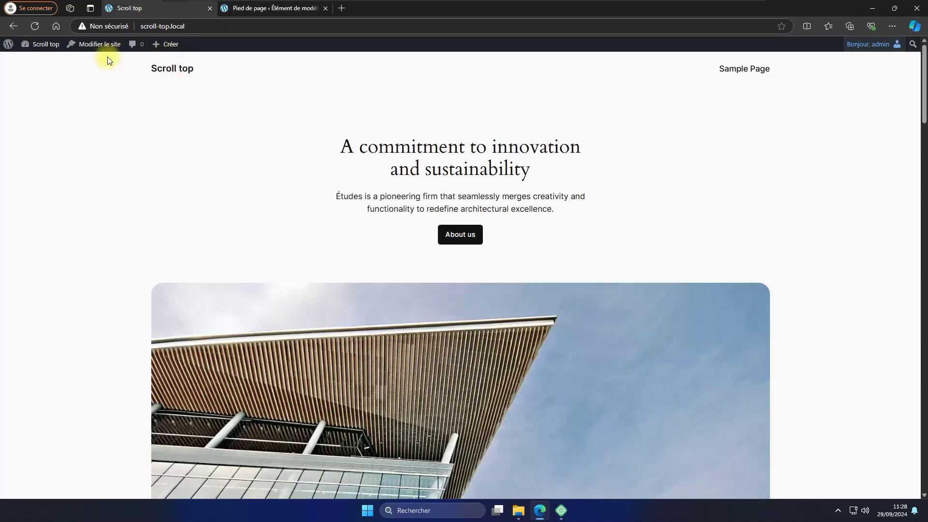
pyautogui.click(37, 23)
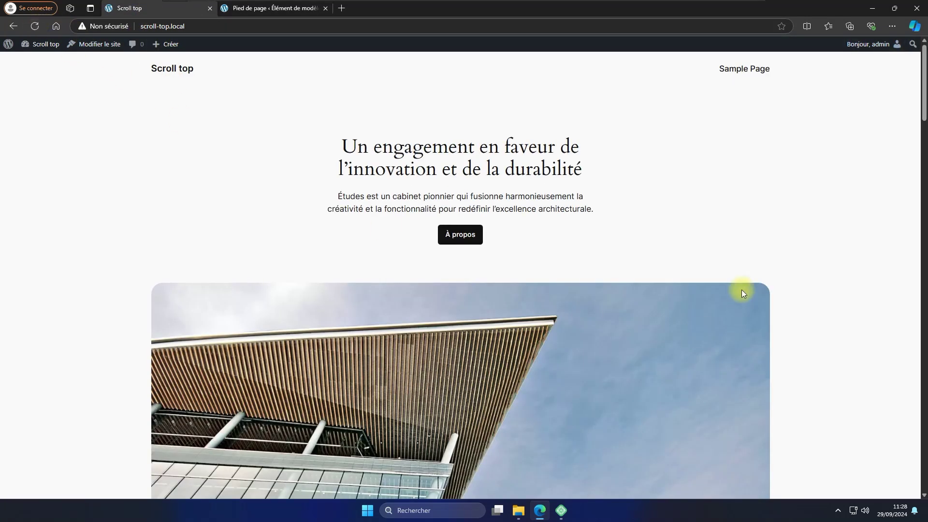
pyautogui.scroll(-5, 689, 280)
pyautogui.scroll(-8, 689, 281)
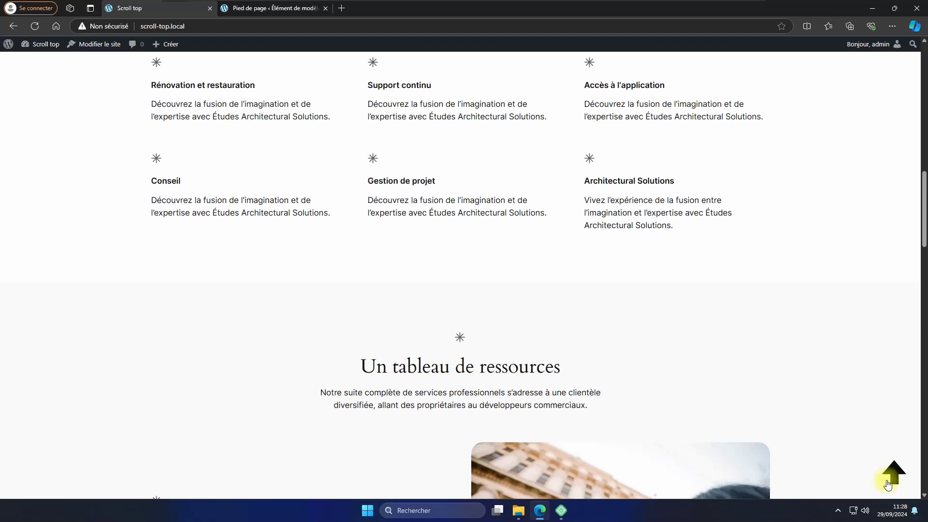
pyautogui.scroll(-3, 834, 449)
pyautogui.click(894, 472)
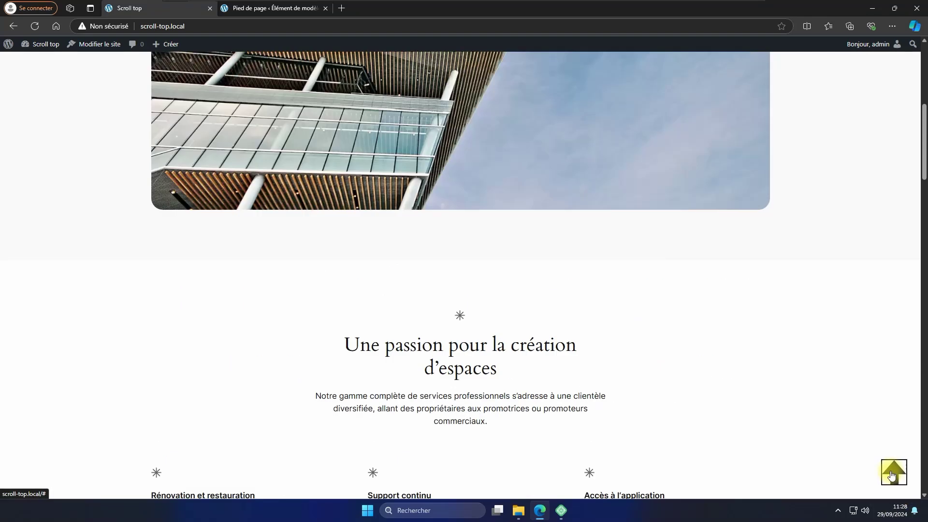
pyautogui.scroll(-15, 821, 424)
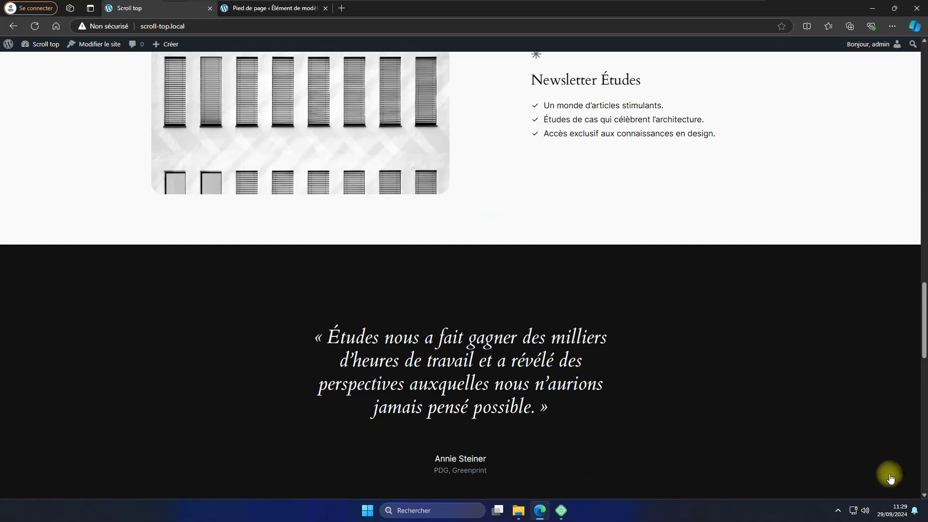
pyautogui.click(892, 479)
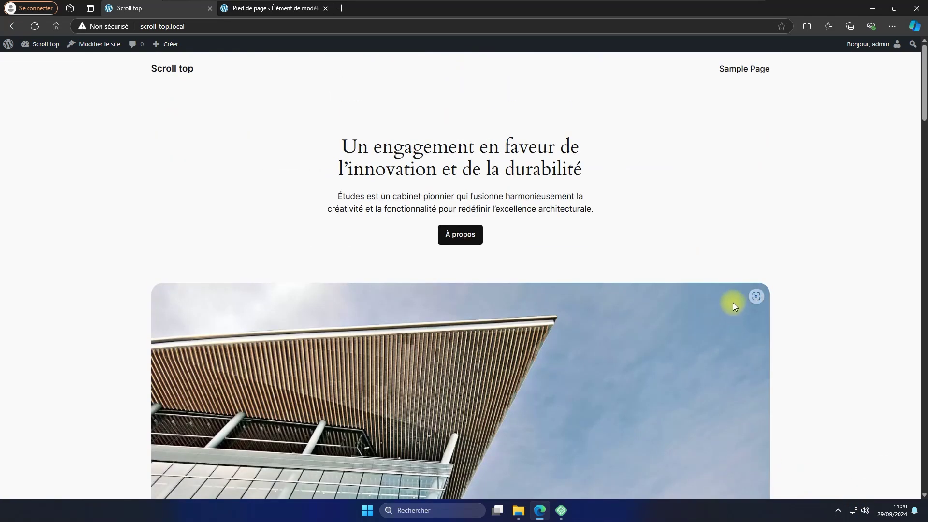
# Step: Check how the arrow button appears and disappears while moving up and down the front page
pyautogui.scroll(-6, 732, 303)
pyautogui.scroll(-4, 732, 305)
pyautogui.scroll(15, 728, 307)
pyautogui.scroll(-10, 724, 312)
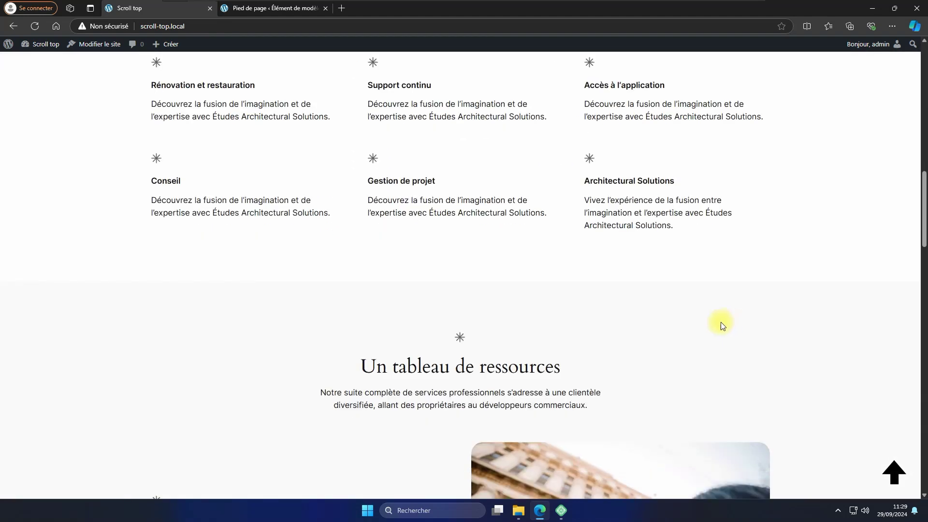
pyautogui.scroll(-10, 717, 320)
pyautogui.scroll(5, 719, 320)
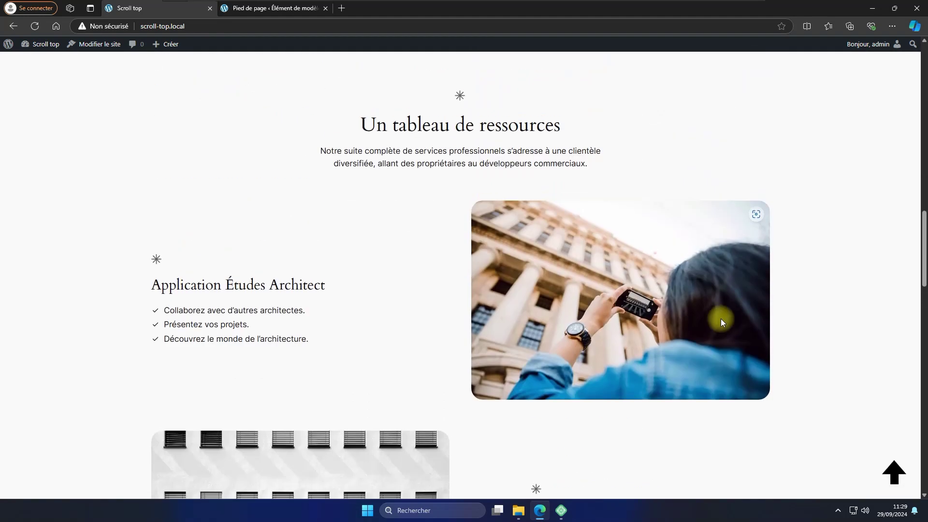
pyautogui.scroll(10, 721, 318)
# Step: Go back to the footer editor and exit it to the Compositions overview
pyautogui.click(257, 11)
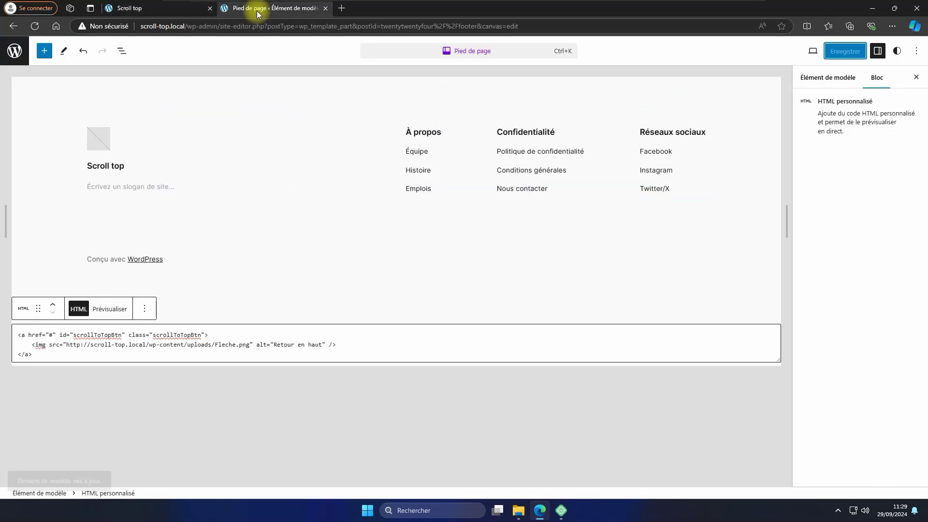
pyautogui.click(13, 53)
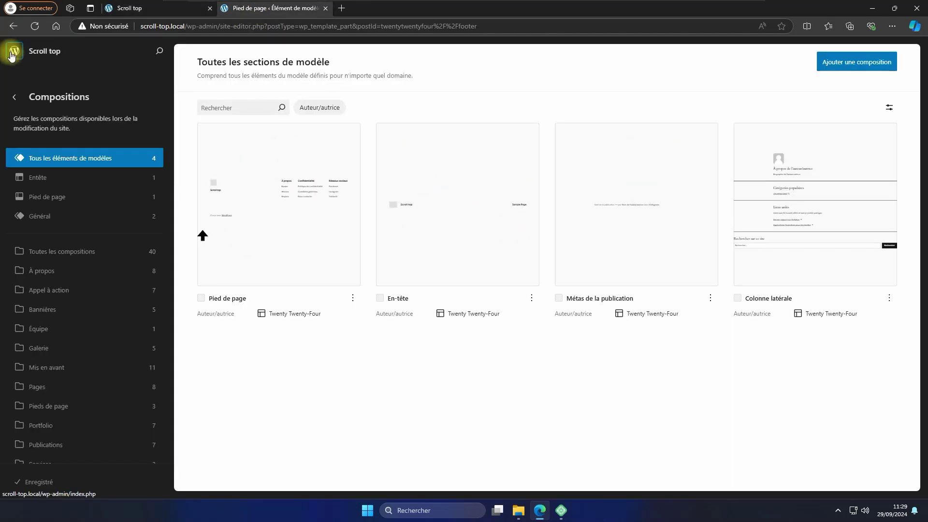